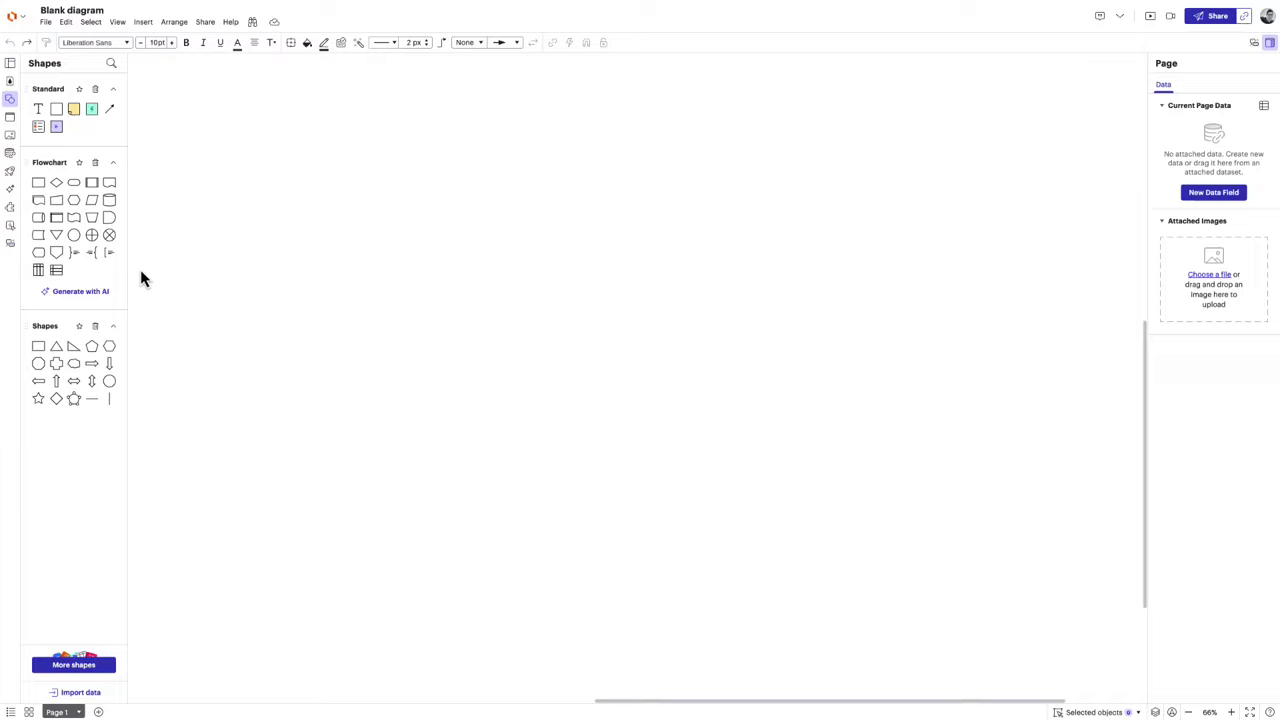
Open the More shapes library browser and scroll through the Standard libraries list.
{"action": "left_click", "coordinate": [110, 677]}
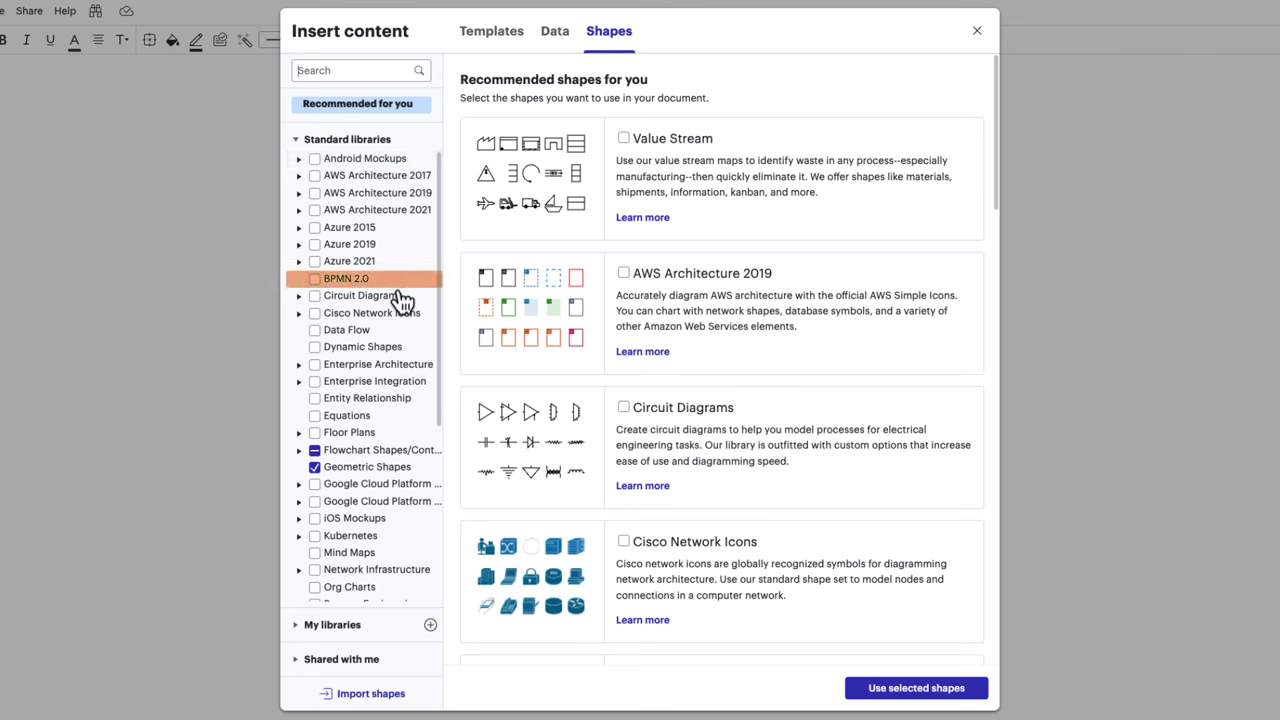
{"action": "scroll", "coordinate": [398, 598], "scroll_direction": "down", "scroll_amount": 5}
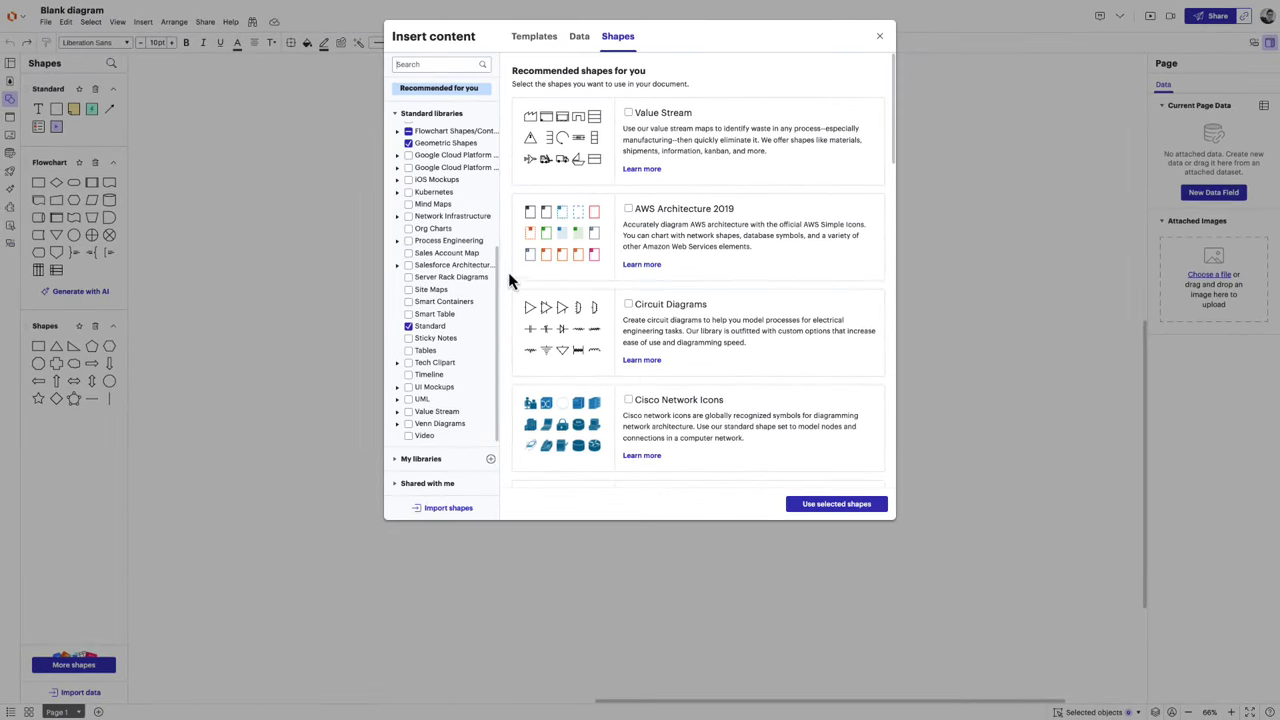
Build an org chart from an imported employee table, linking Employee ID to Supervisor ID.
{"action": "left_click", "coordinate": [577, 45]}
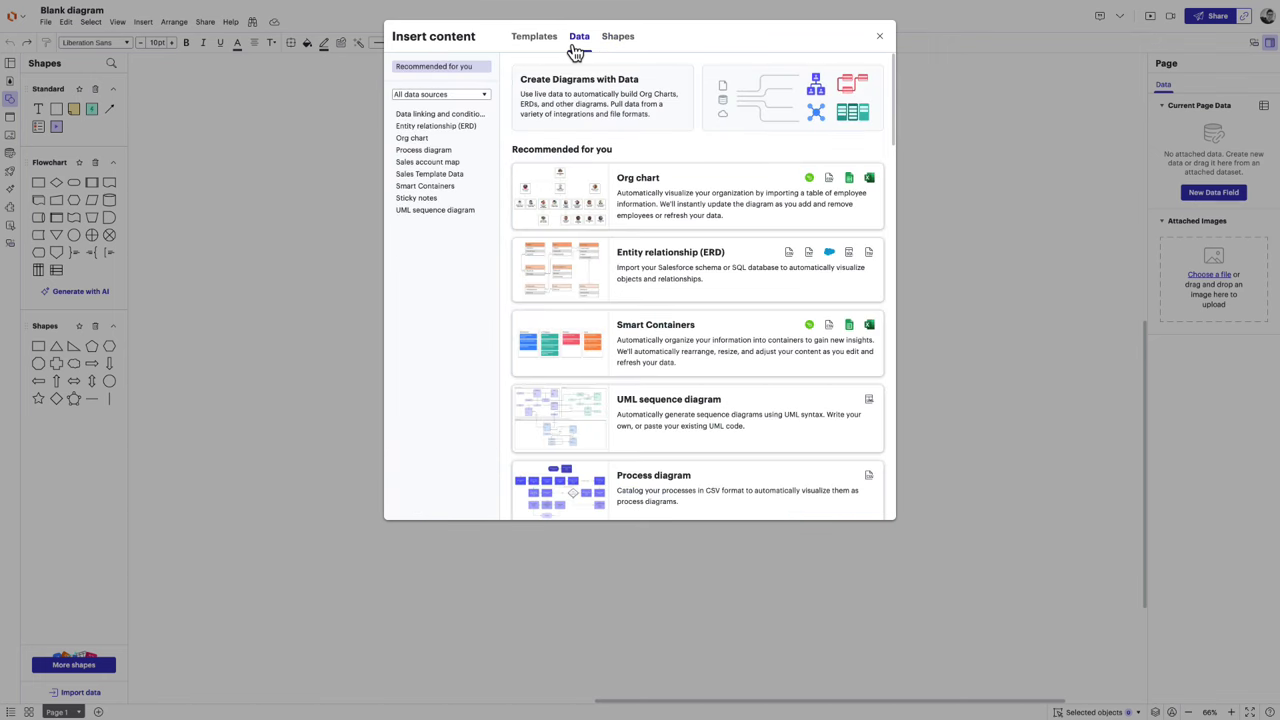
{"action": "left_click", "coordinate": [577, 195]}
{"action": "left_click", "coordinate": [577, 188]}
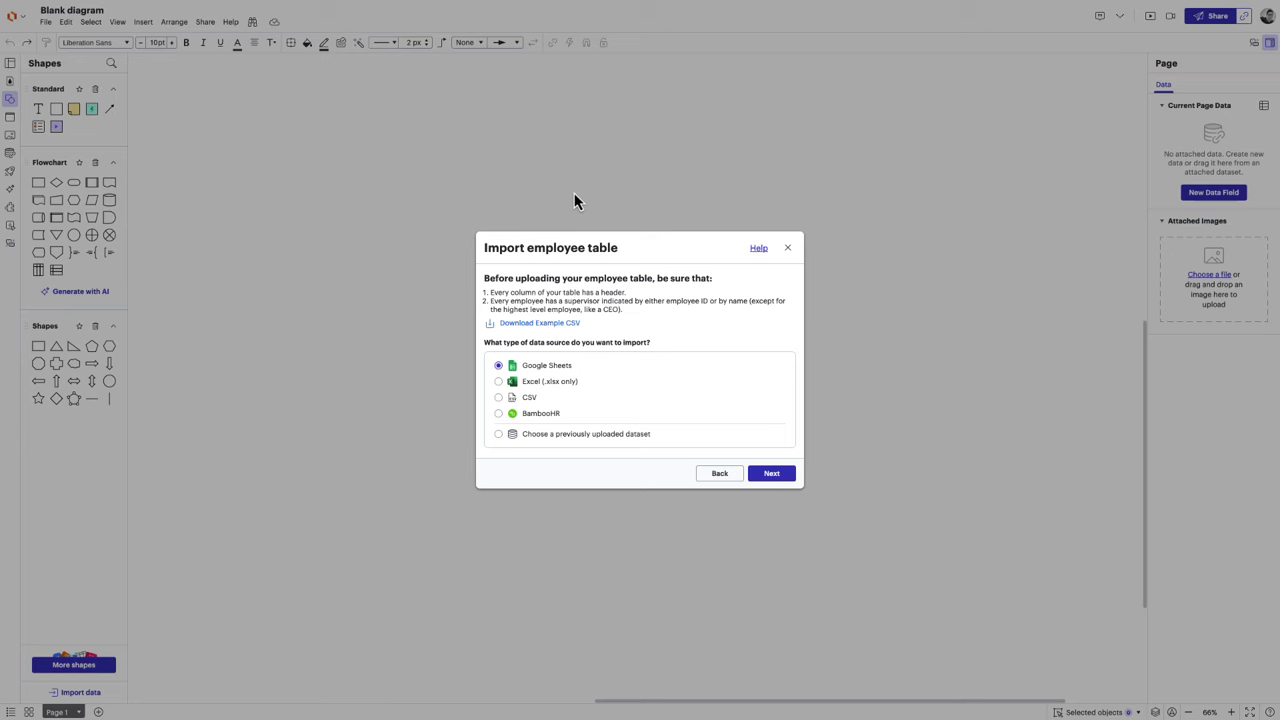
{"action": "left_click", "coordinate": [757, 472]}
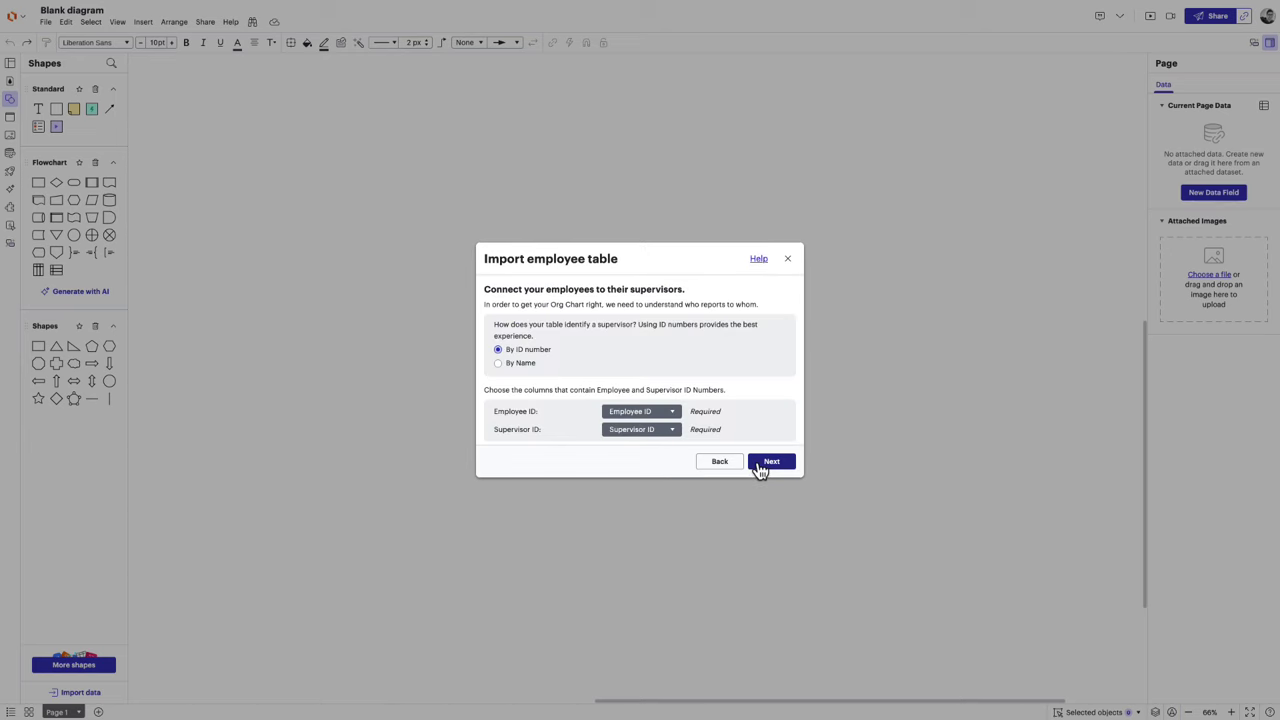
{"action": "left_click", "coordinate": [759, 470]}
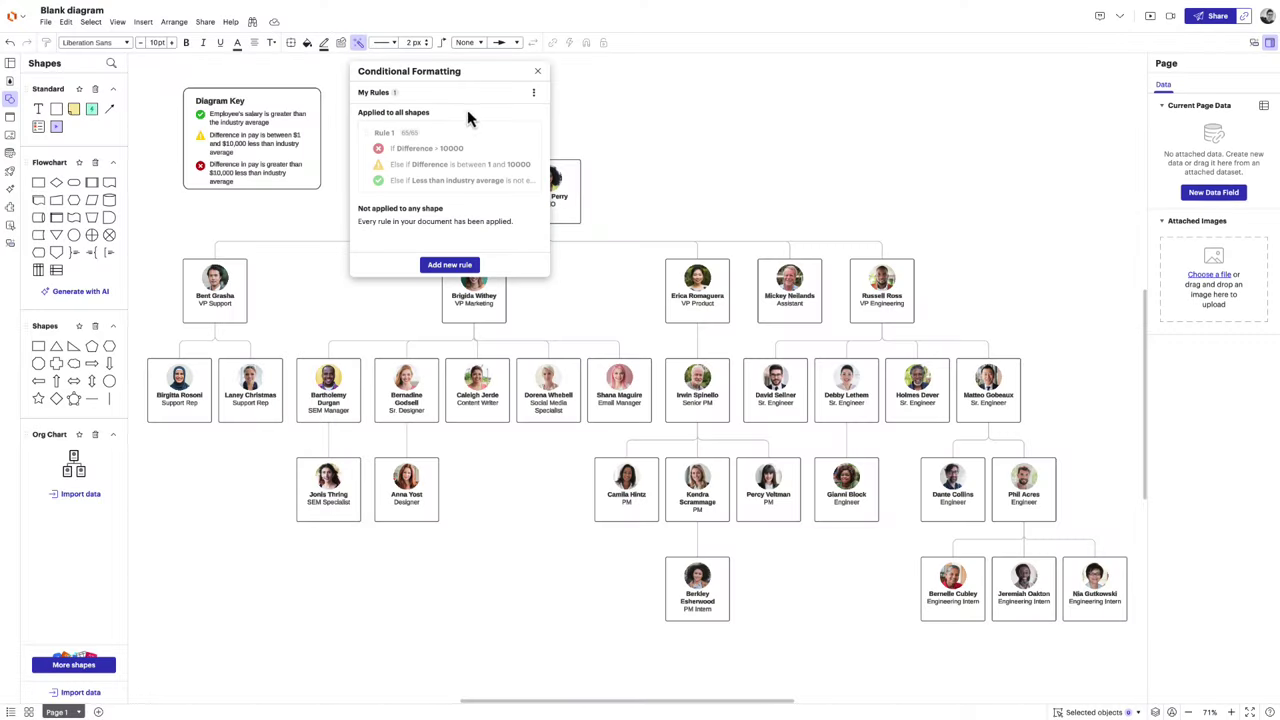
Enable the salary-difference Rule 1 and make the Future State interns layer visible.
{"action": "left_click", "coordinate": [516, 134]}
{"action": "left_click", "coordinate": [537, 72]}
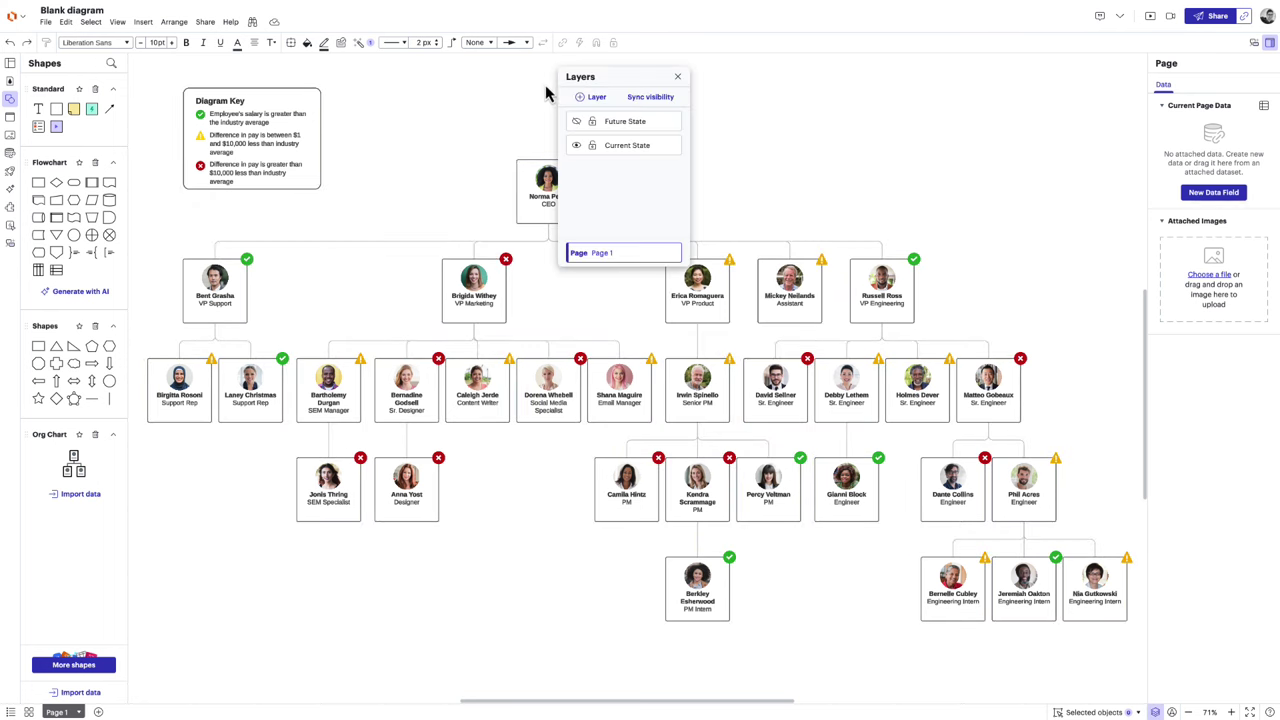
{"action": "left_click", "coordinate": [576, 121]}
{"action": "left_click", "coordinate": [677, 77]}
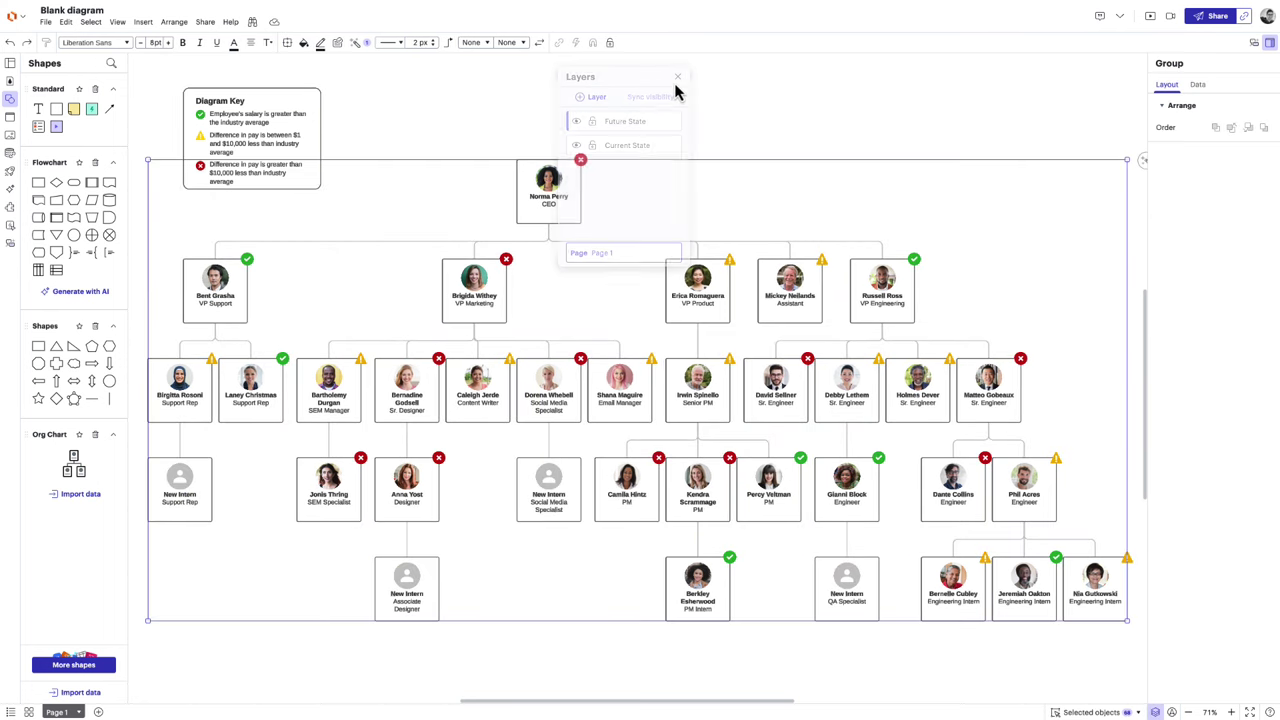
{"action": "left_click", "coordinate": [586, 47]}
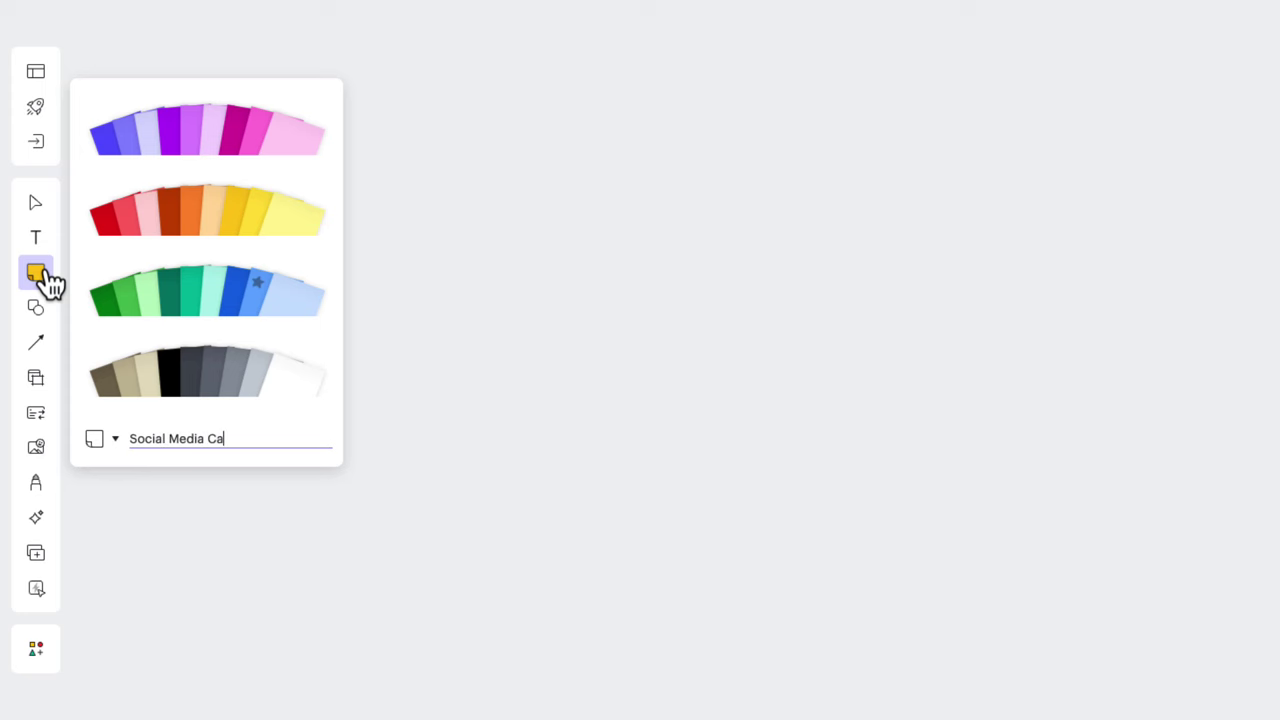
Add blue sticky notes 'Social Media Campaign', 'Targeted ads' and 'Swag Bag' via quick-add.
{"action": "key", "text": "Return"}
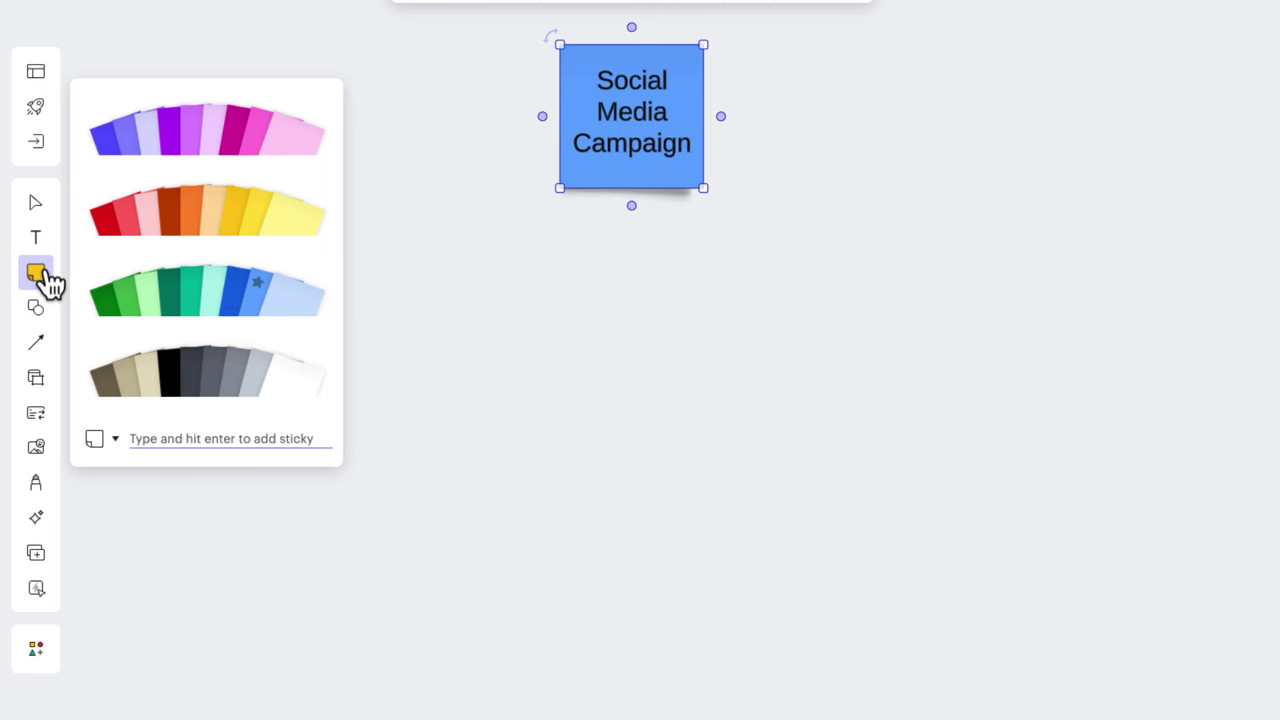
{"action": "type", "text": "Targeted ads"}
{"action": "key", "text": "Return"}
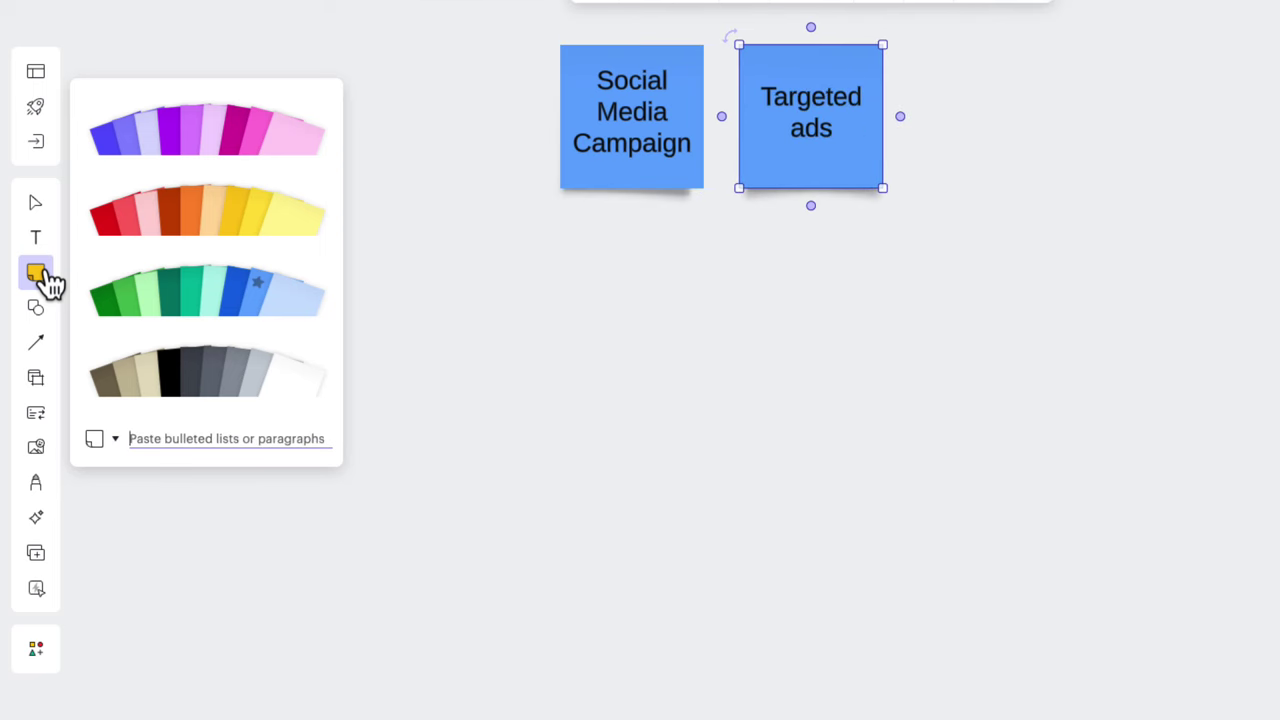
{"action": "type", "text": "Swag Bag"}
{"action": "key", "text": "Return"}
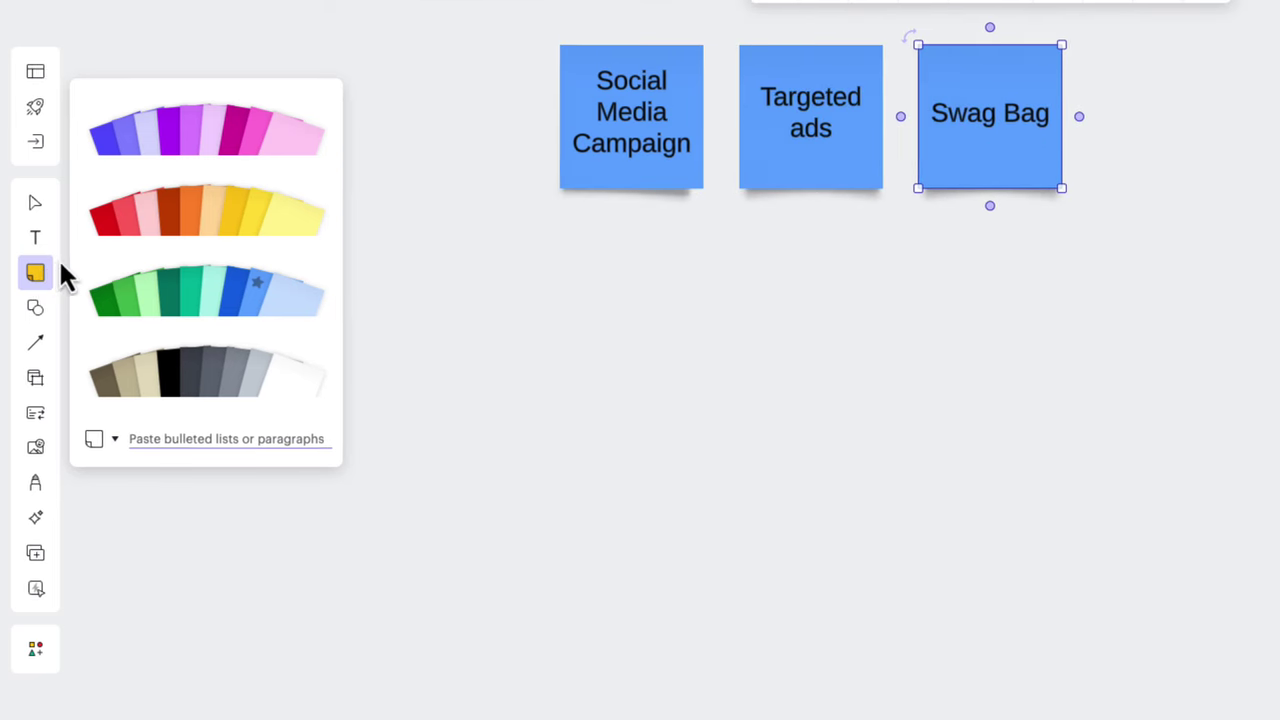
Use Collaborative AI on the Social Media Campaign note to generate nine idea stickies.
{"action": "left_click", "coordinate": [301, 270]}
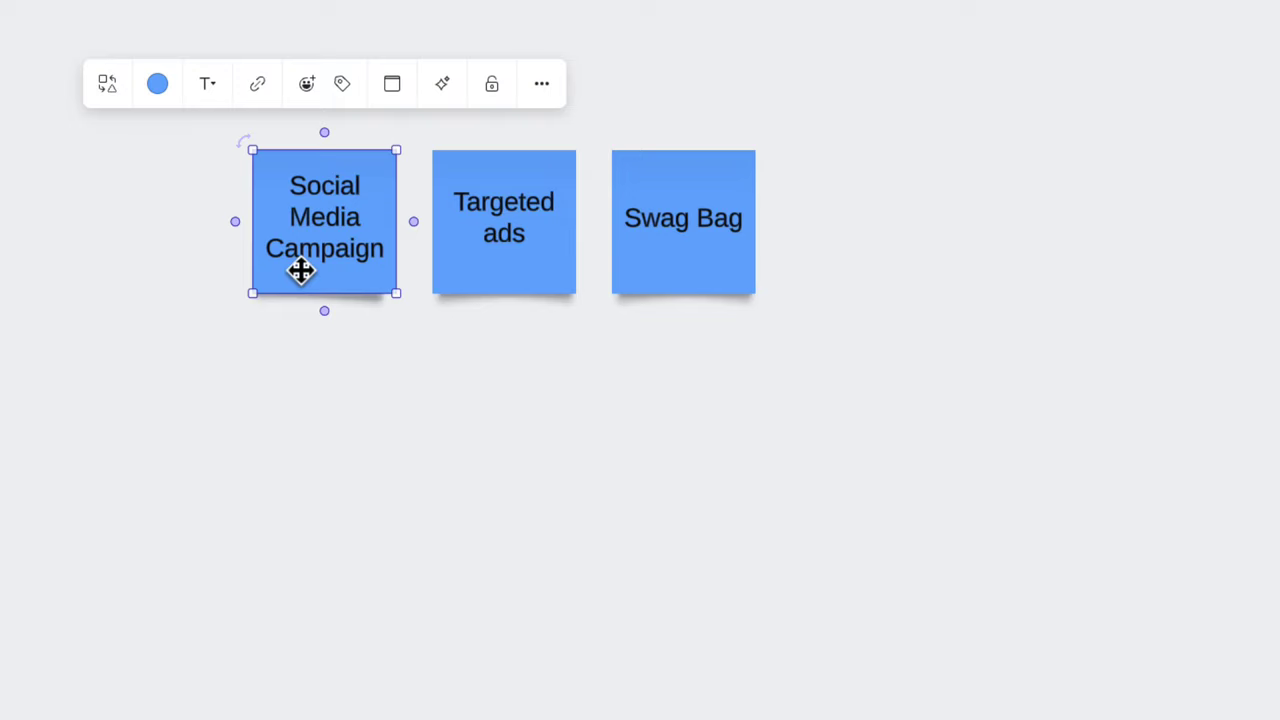
{"action": "left_click", "coordinate": [443, 90]}
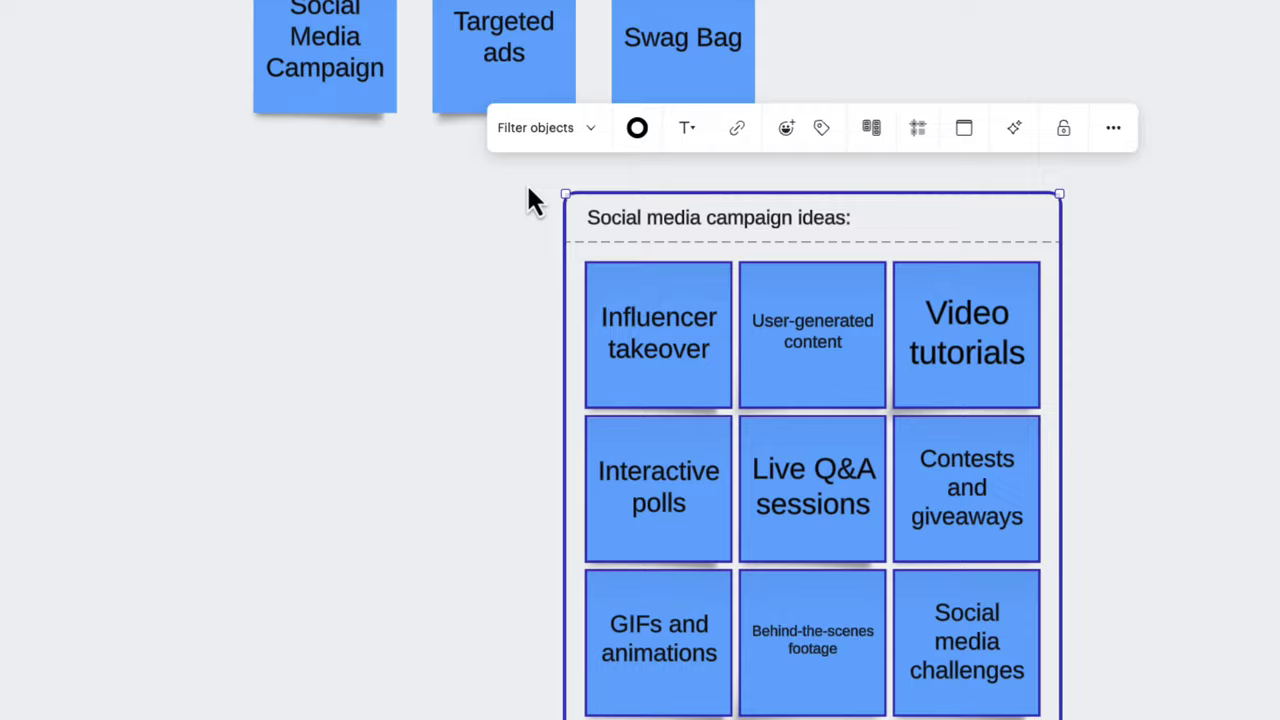
{"action": "scroll", "coordinate": [522, 230], "scroll_direction": "down", "scroll_amount": 2}
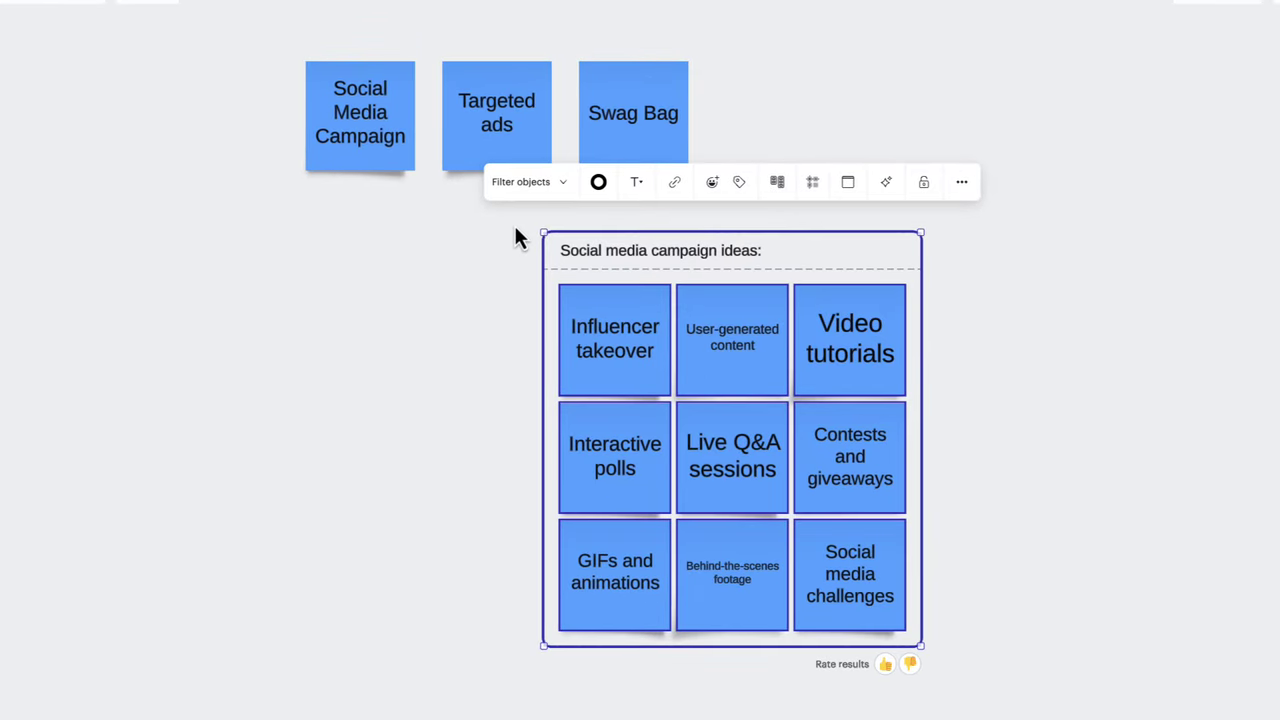
{"action": "left_click", "coordinate": [515, 229]}
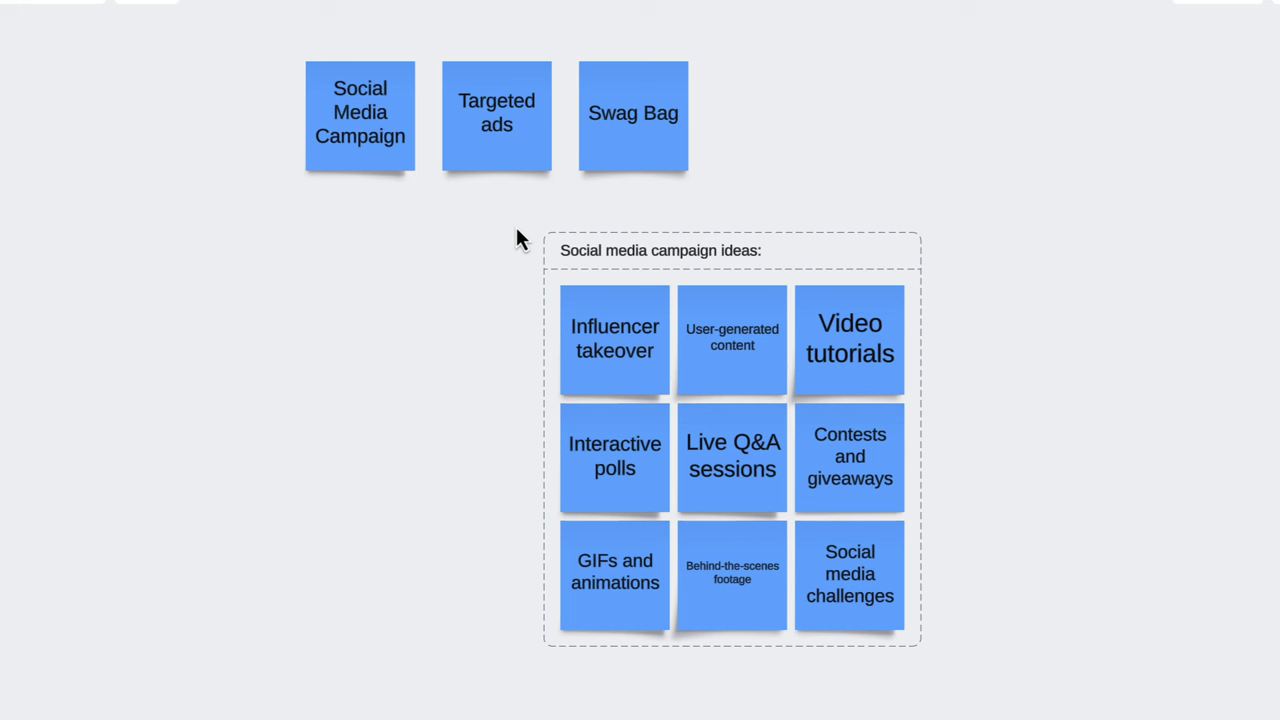
Add a fire reaction to the Interactive polls sticky.
{"action": "left_click", "coordinate": [649, 498]}
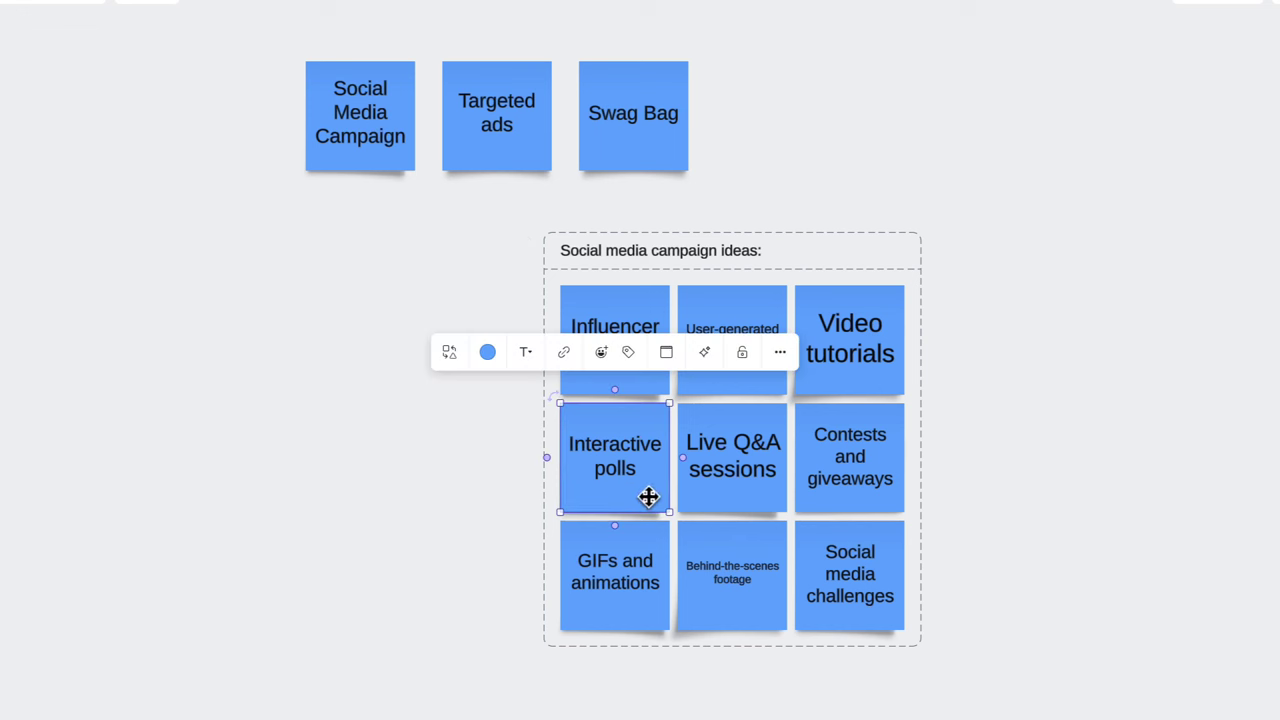
{"action": "left_click", "coordinate": [601, 353]}
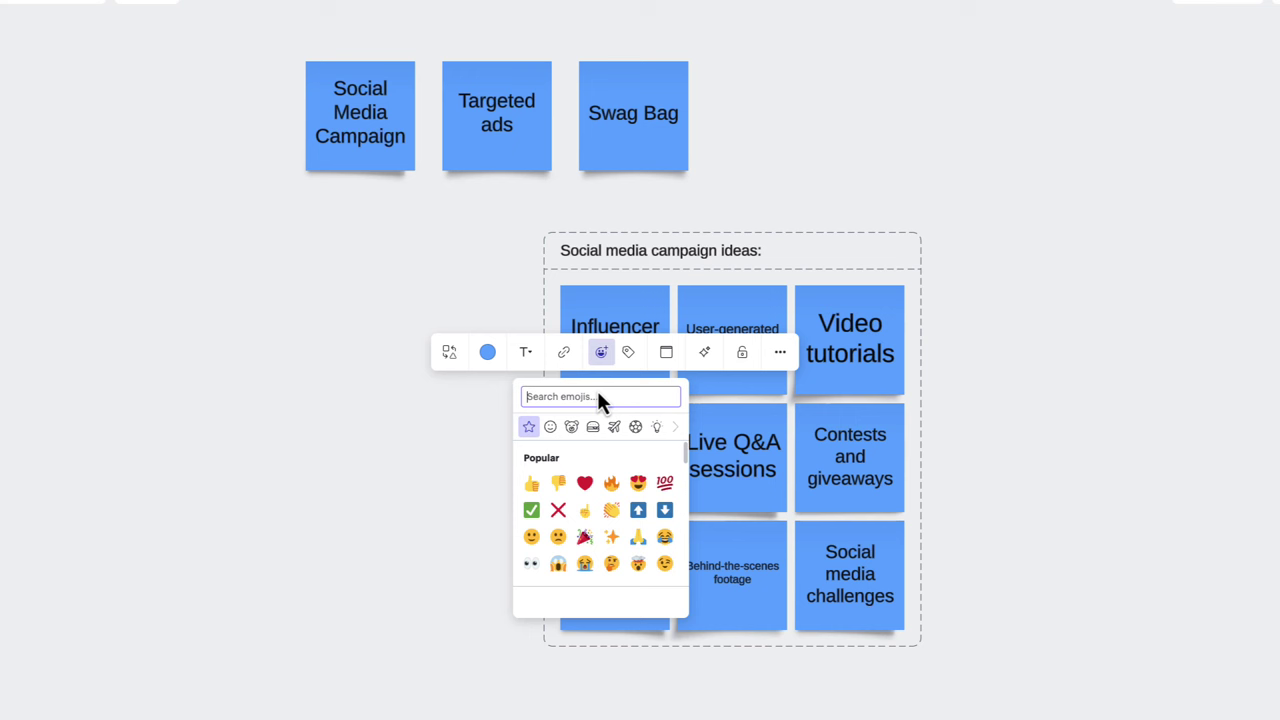
{"action": "left_click", "coordinate": [611, 484]}
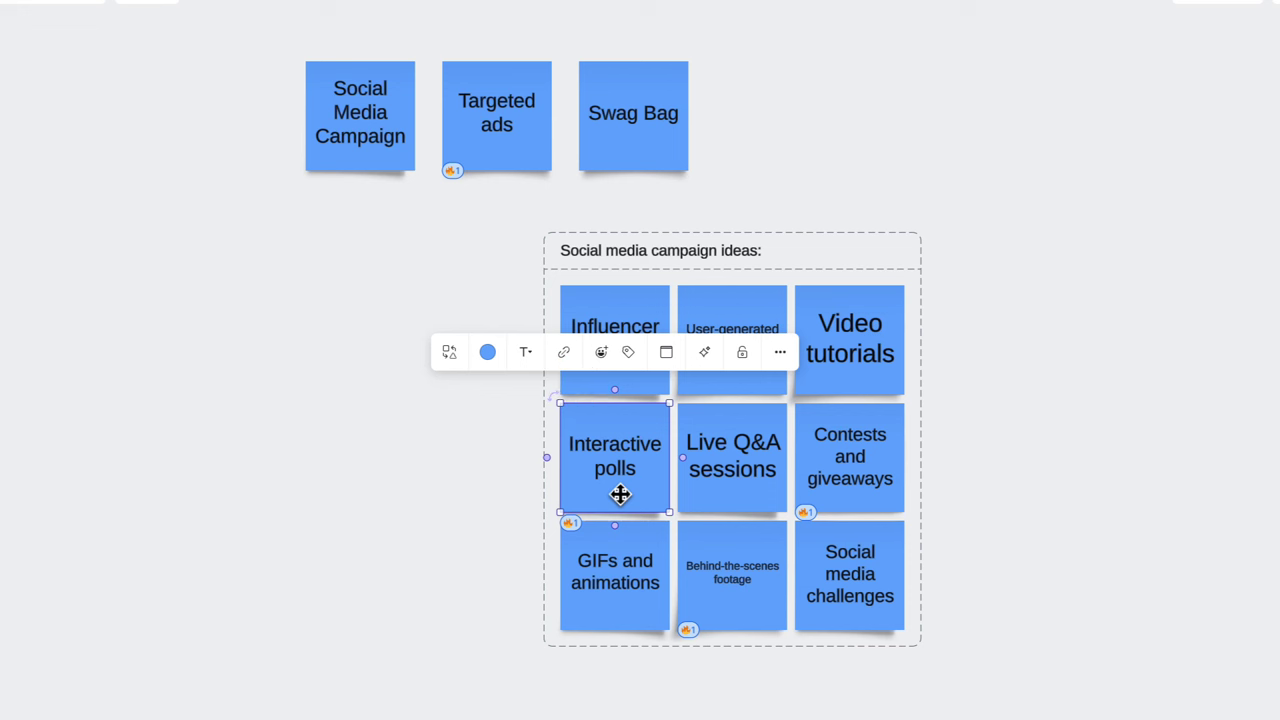
Create a 'High priority' tag and apply it to Interactive polls.
{"action": "left_click", "coordinate": [630, 355]}
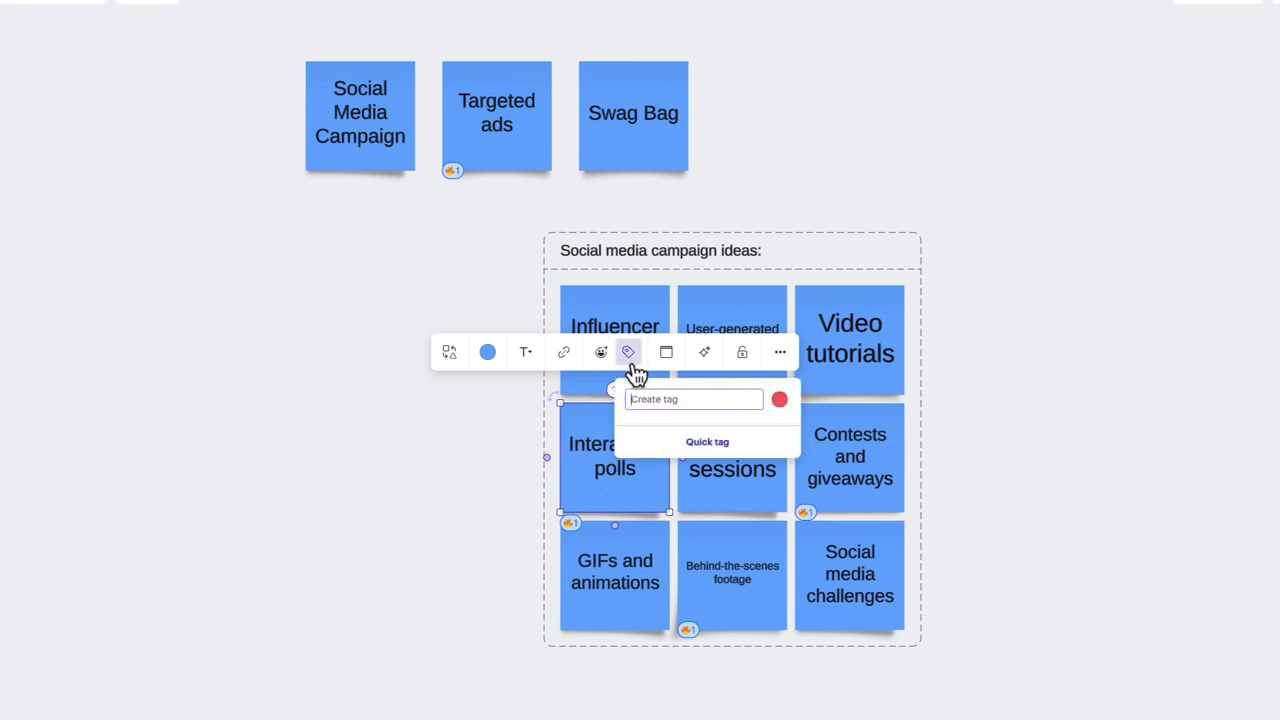
{"action": "type", "text": "High priority"}
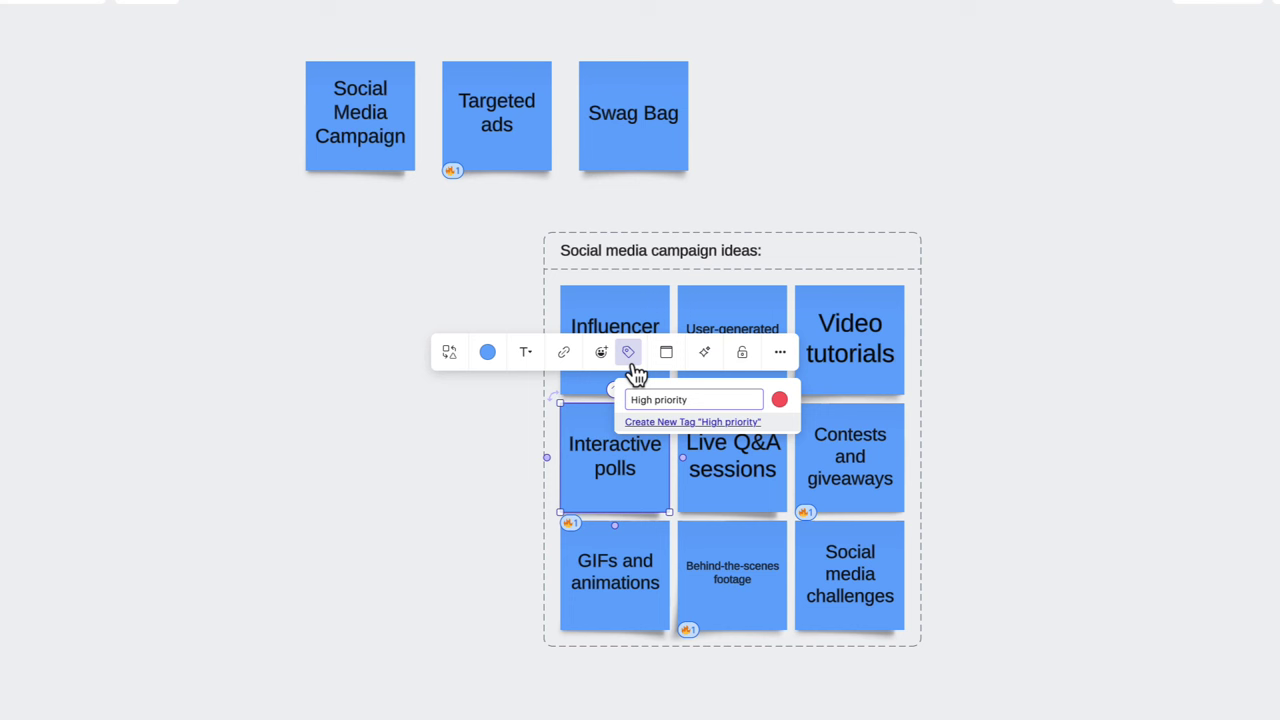
{"action": "left_click", "coordinate": [655, 423]}
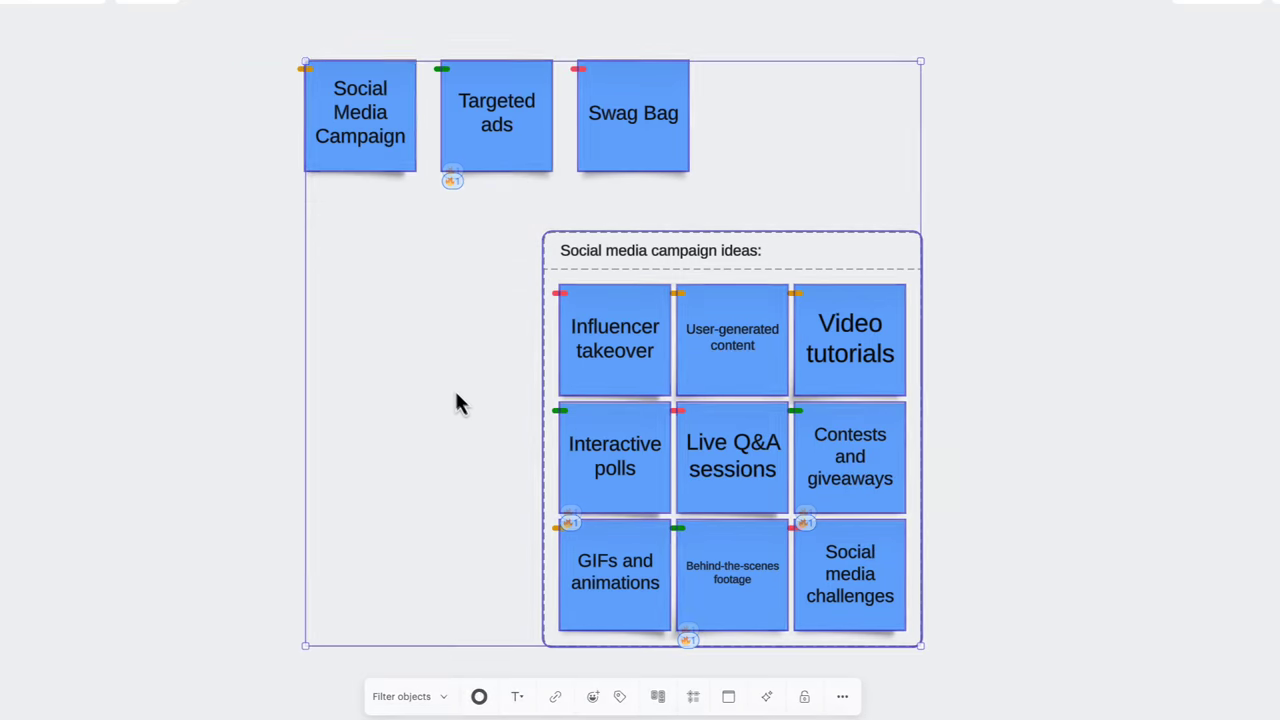
{"action": "left_click", "coordinate": [657, 697]}
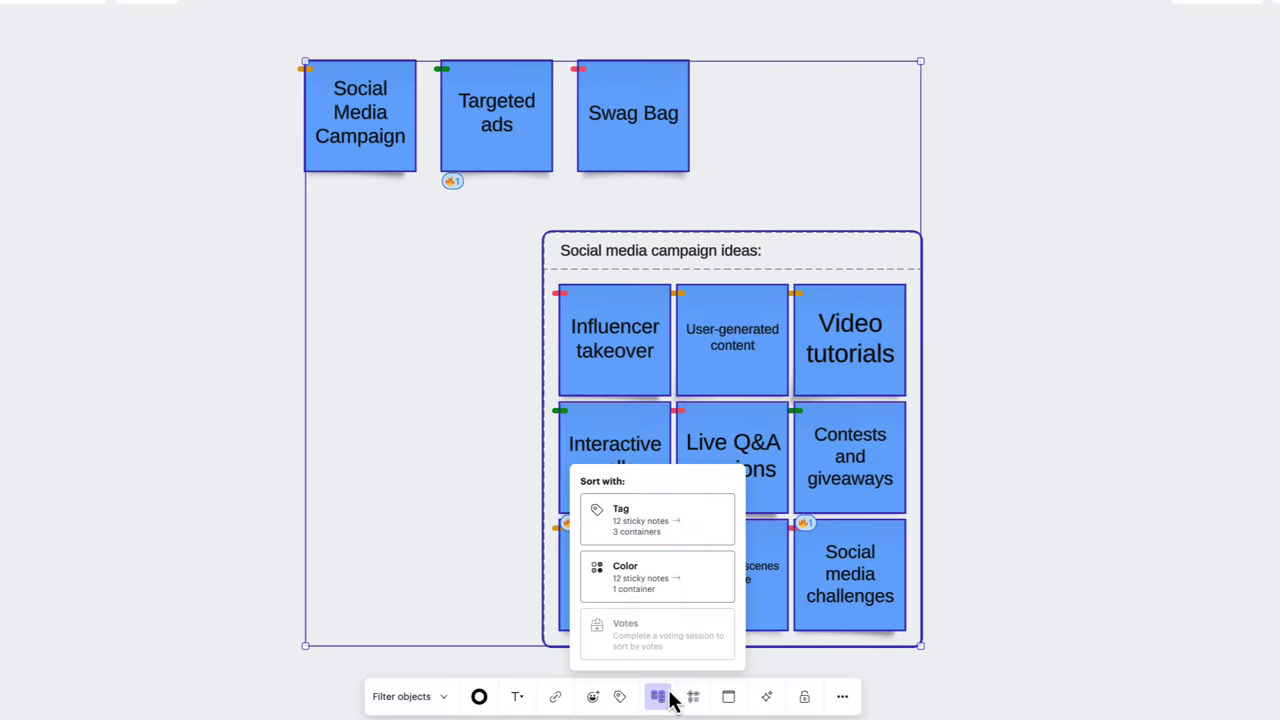
{"action": "left_click", "coordinate": [697, 538]}
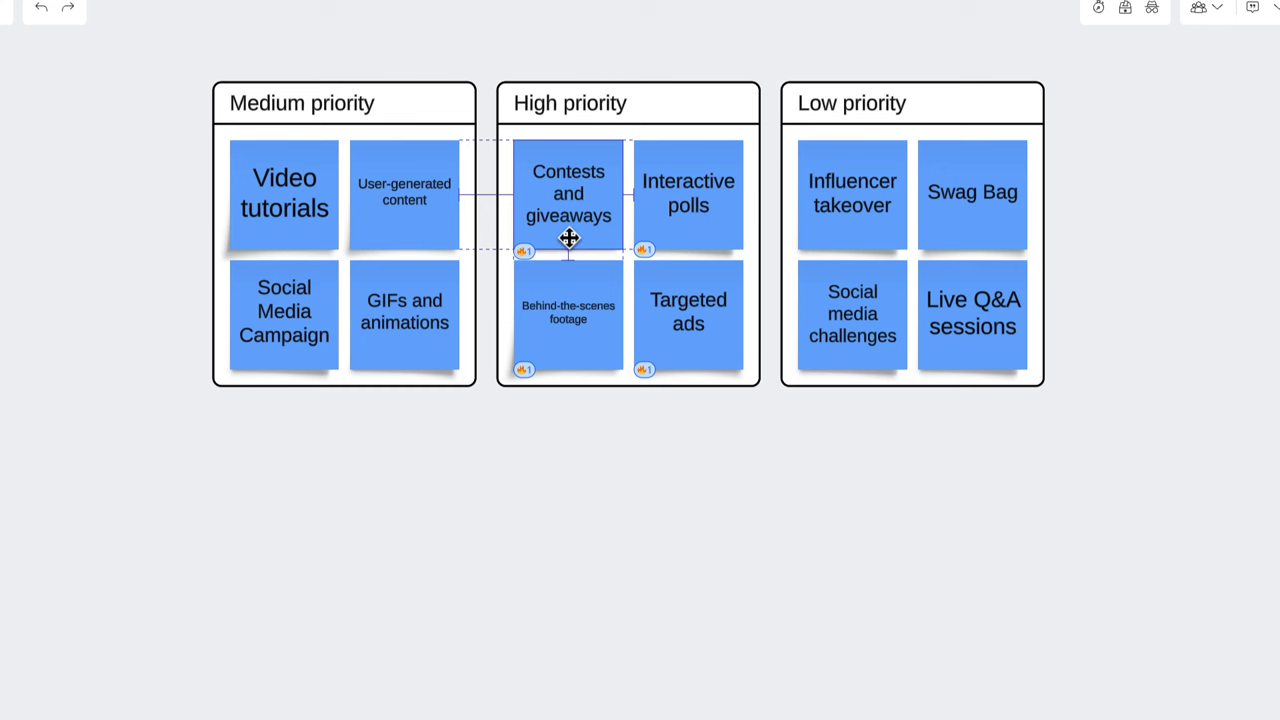
{"action": "left_click_drag", "start_coordinate": [568, 237], "coordinate": [568, 238]}
{"action": "left_click", "coordinate": [402, 90]}
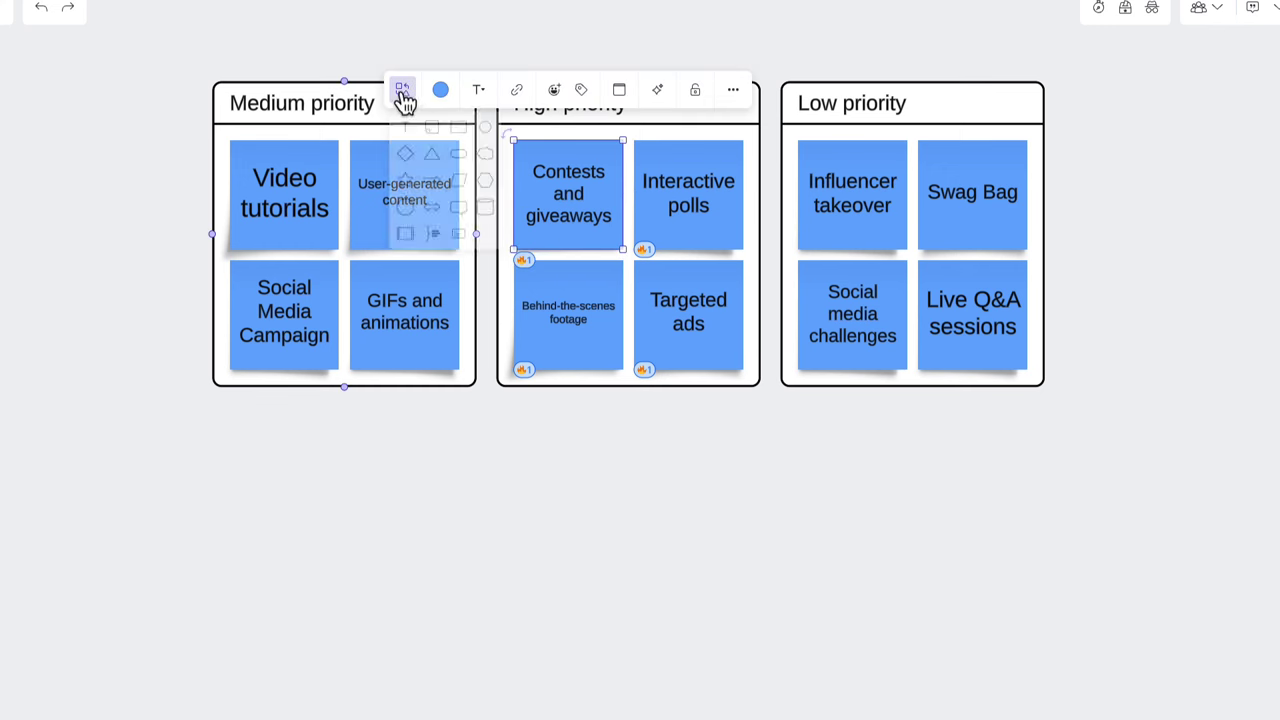
{"action": "left_click", "coordinate": [455, 245]}
{"action": "left_click_drag", "start_coordinate": [455, 230], "coordinate": [585, 372]}
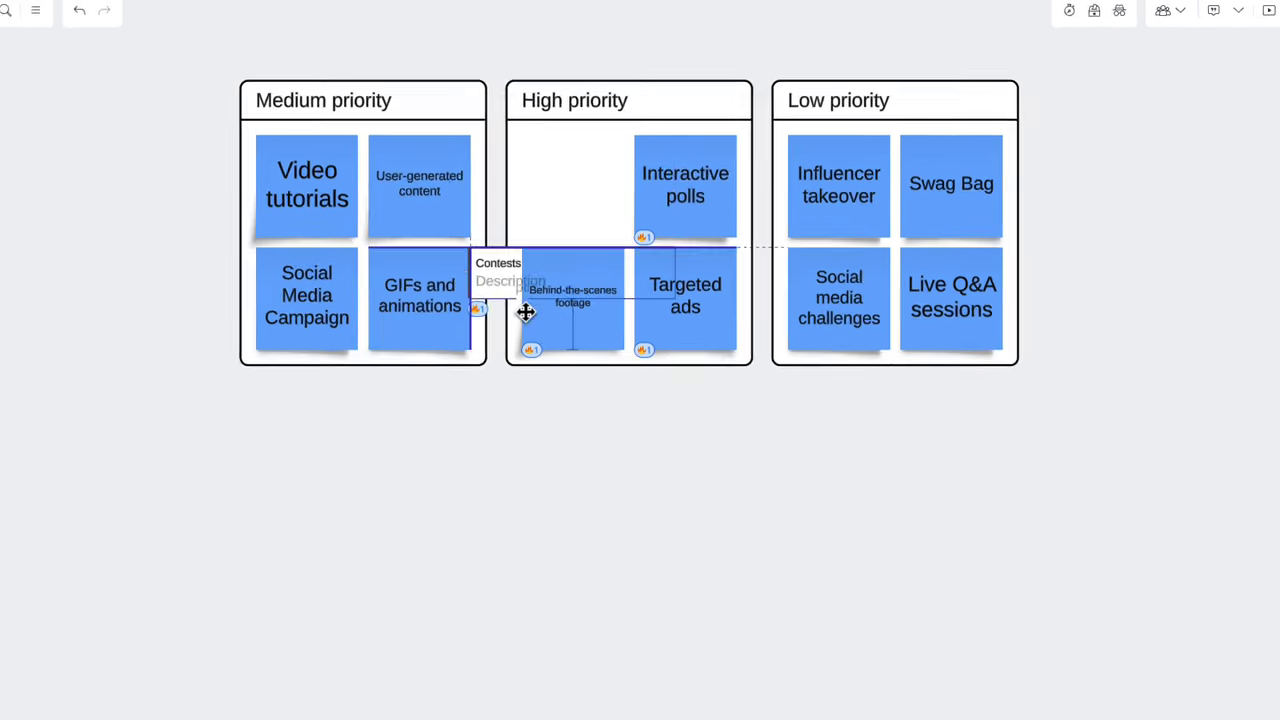
{"action": "left_click", "coordinate": [20, 370]}
{"action": "left_click", "coordinate": [70, 406]}
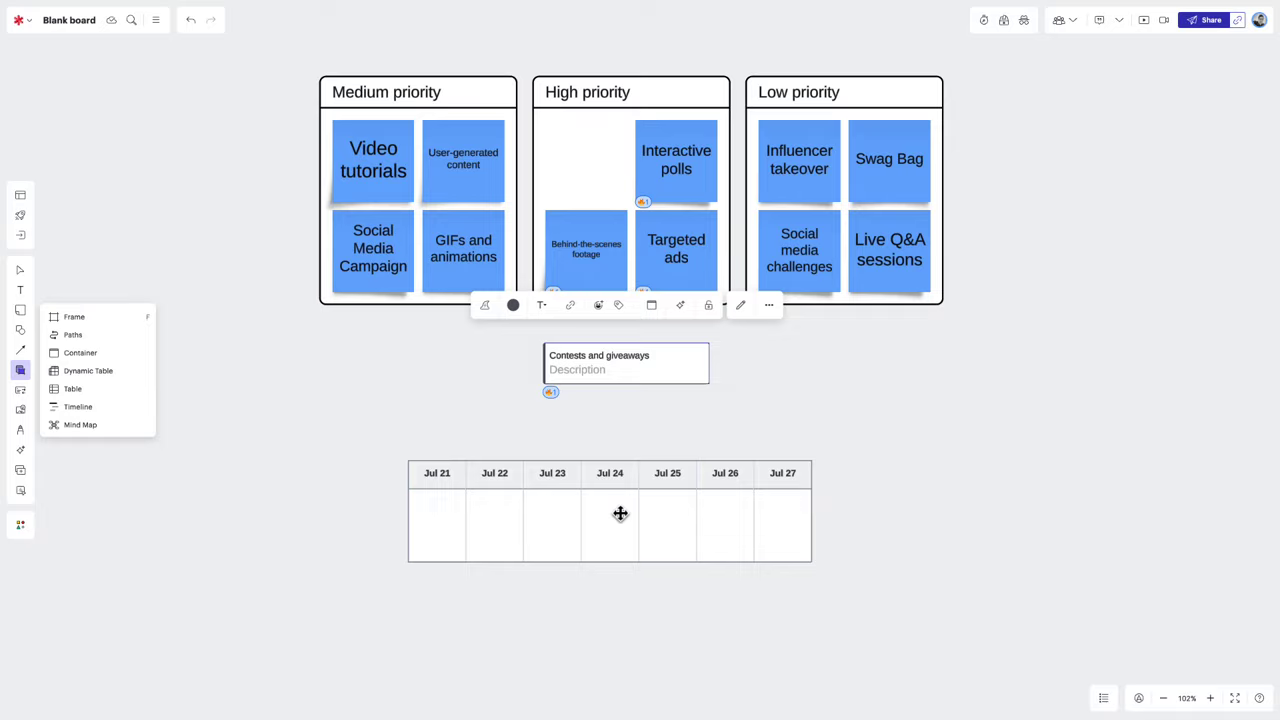
{"action": "left_click", "coordinate": [620, 514]}
{"action": "mouse_move", "coordinate": [600, 70]}
{"action": "left_mouse_down"}
{"action": "mouse_move", "coordinate": [455, 375]}
{"action": "mouse_move", "coordinate": [674, 368]}
{"action": "mouse_move", "coordinate": [591, 214]}
{"action": "mouse_move", "coordinate": [425, 91]}
{"action": "left_mouse_up"}
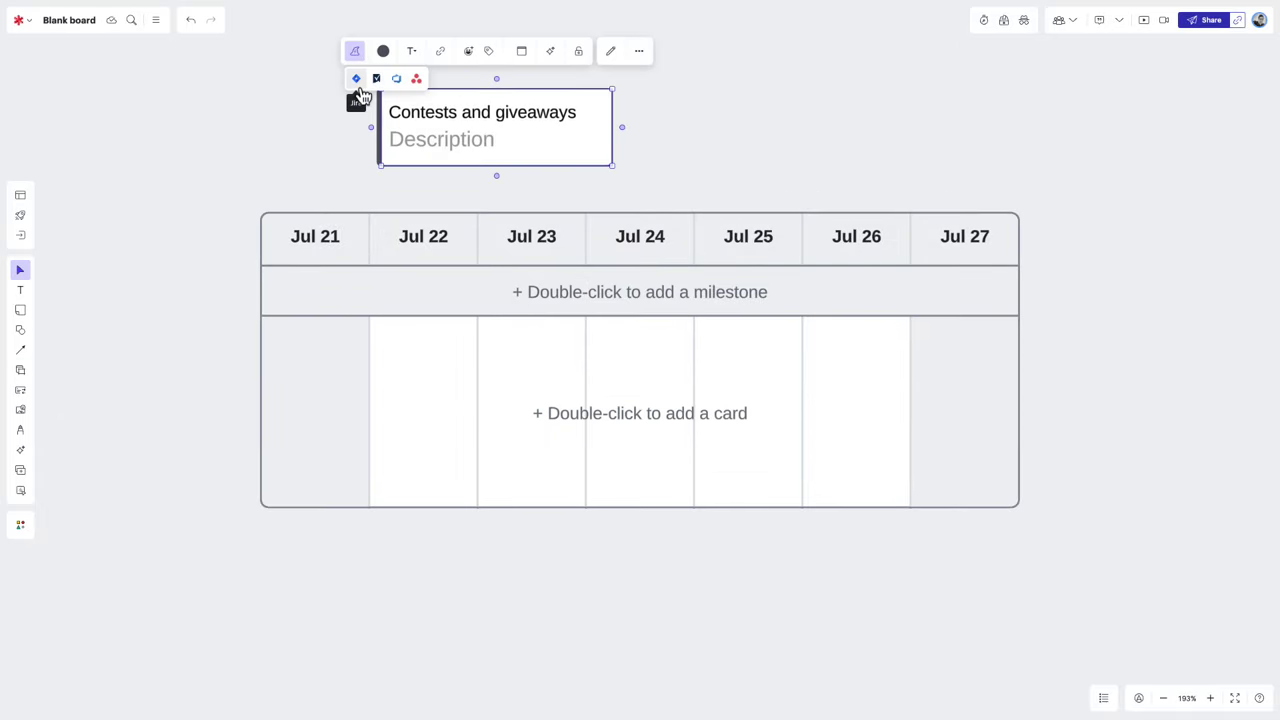
{"action": "left_click", "coordinate": [356, 80]}
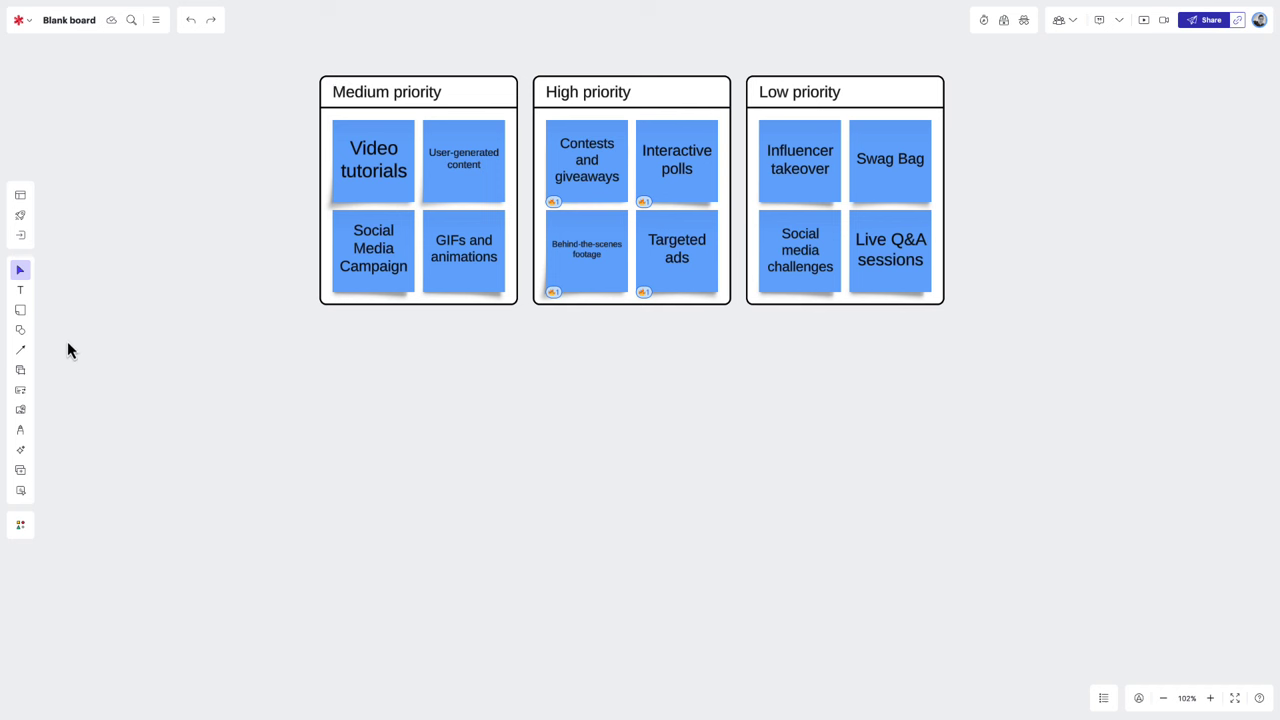
Insert a three-column dynamic table below the frames headed To do, In progress, Complete.
{"action": "left_click", "coordinate": [20, 371]}
{"action": "left_click", "coordinate": [80, 371]}
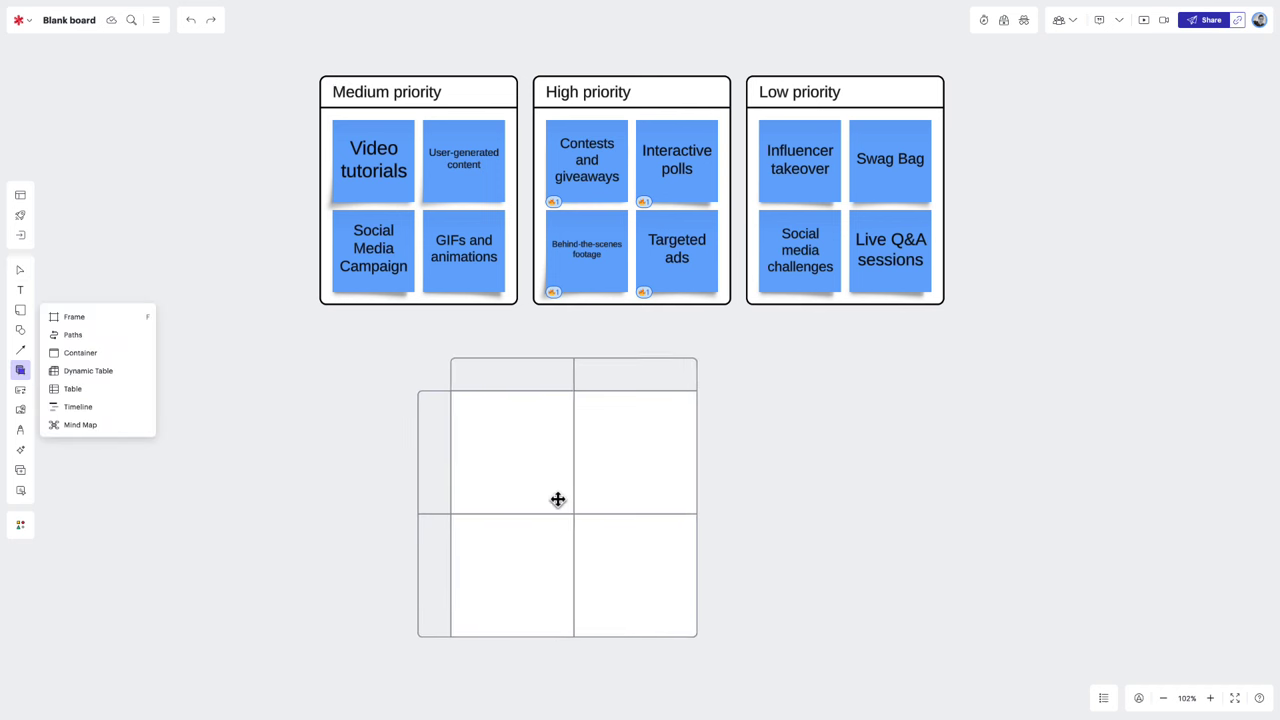
{"action": "left_click", "coordinate": [557, 497]}
{"action": "left_click", "coordinate": [732, 497]}
{"action": "double_click", "coordinate": [517, 374]}
{"action": "type", "text": "To do"}
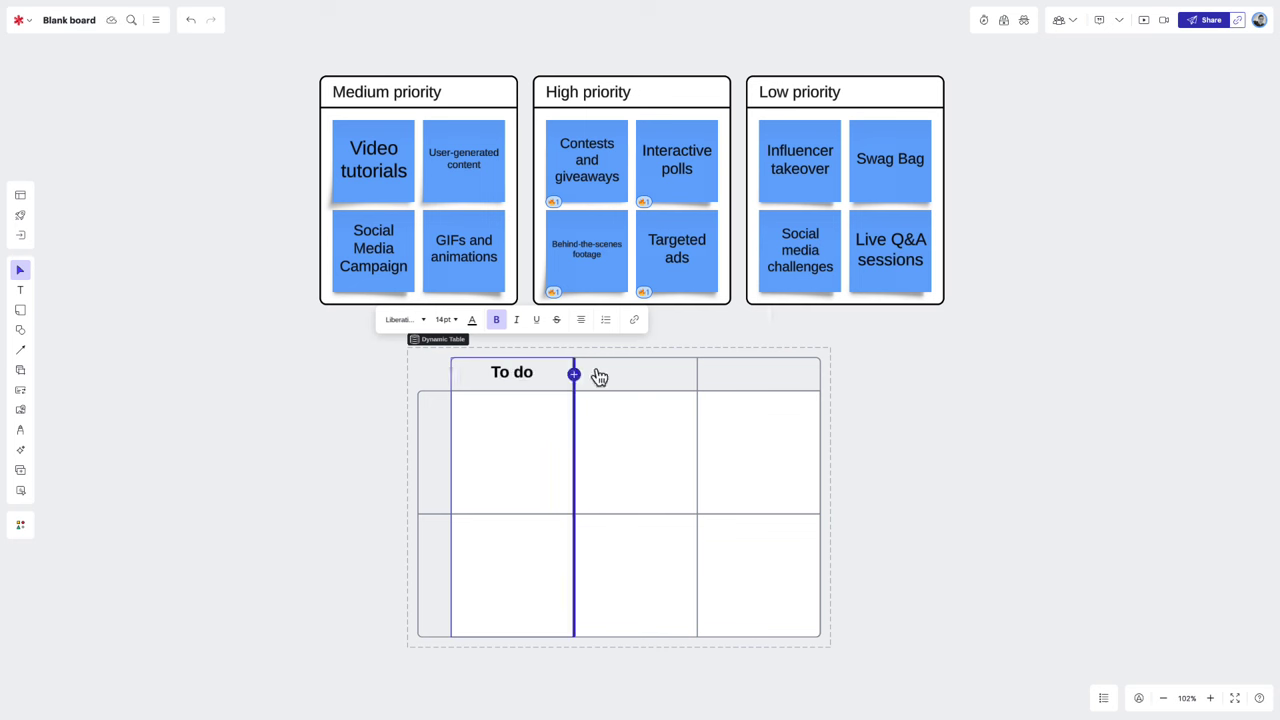
{"action": "left_click", "coordinate": [627, 372]}
{"action": "type", "text": "In progre"}
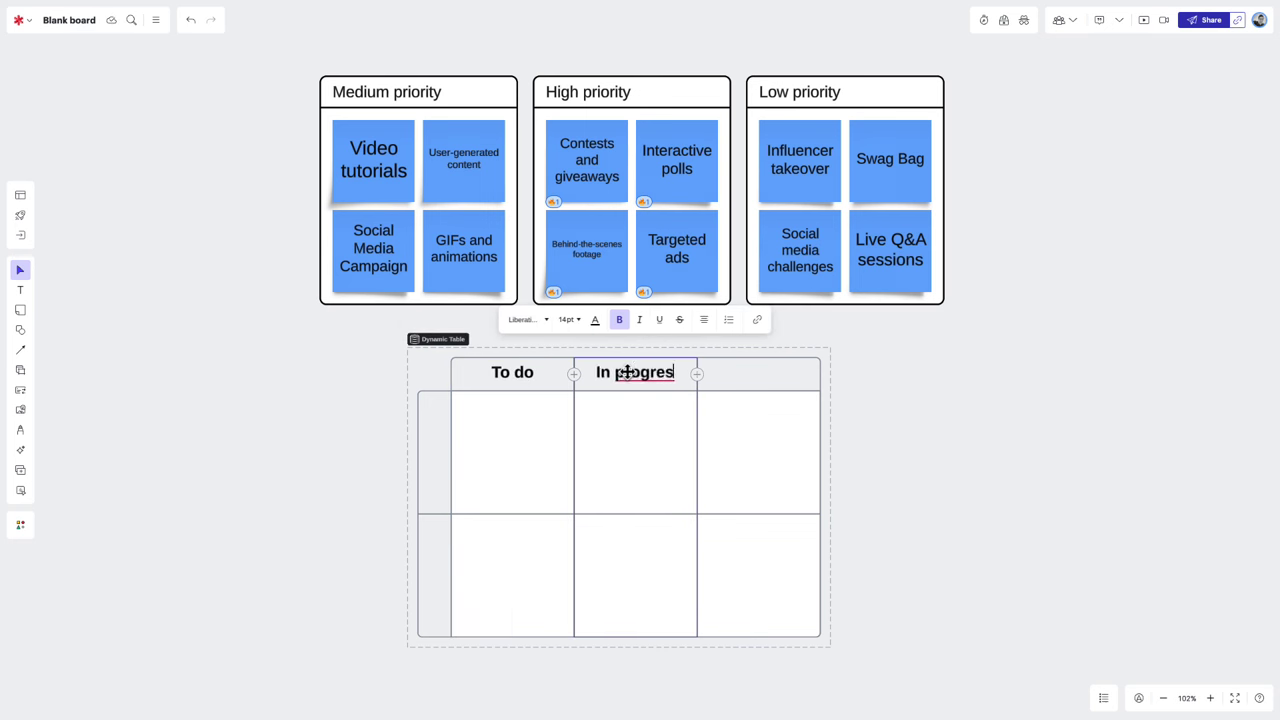
{"action": "type", "text": "s"}
{"action": "left_click", "coordinate": [752, 384]}
{"action": "type", "text": "Complete"}
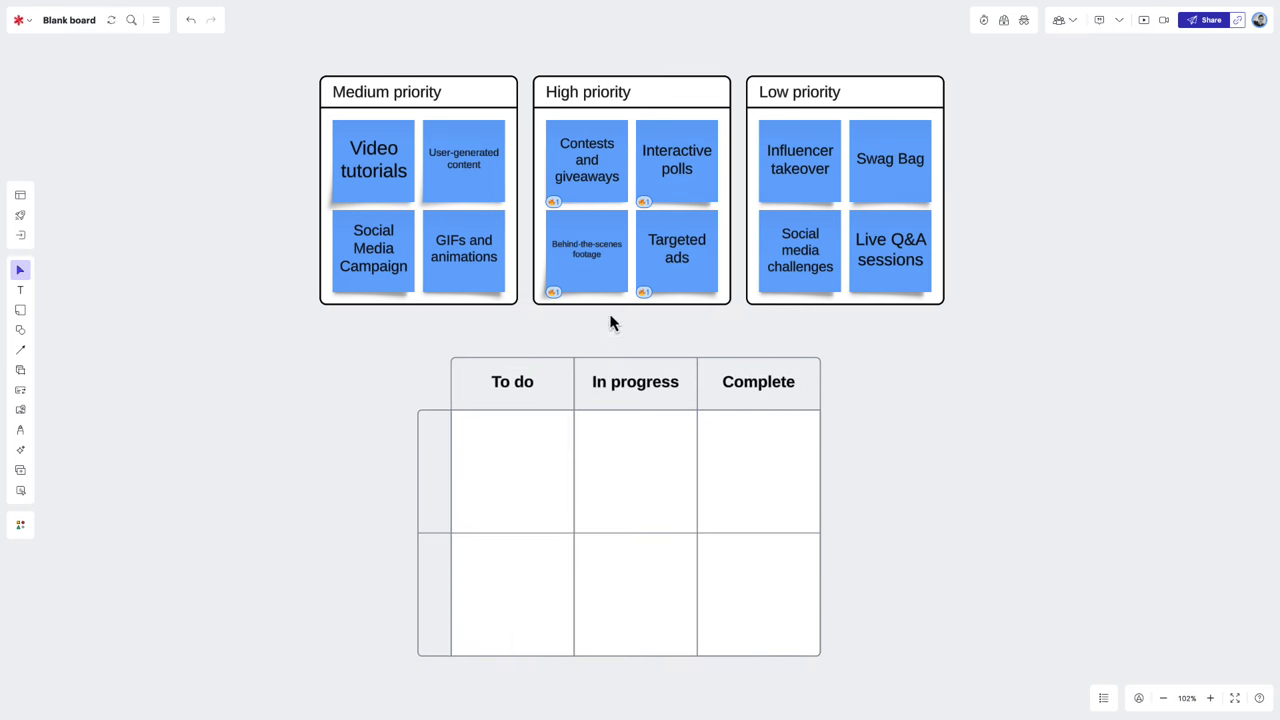
Put Contests and giveaways and Behind-the-scenes footage in To do, Interactive polls in In progress.
{"action": "left_click_drag", "start_coordinate": [590, 184], "coordinate": [515, 472]}
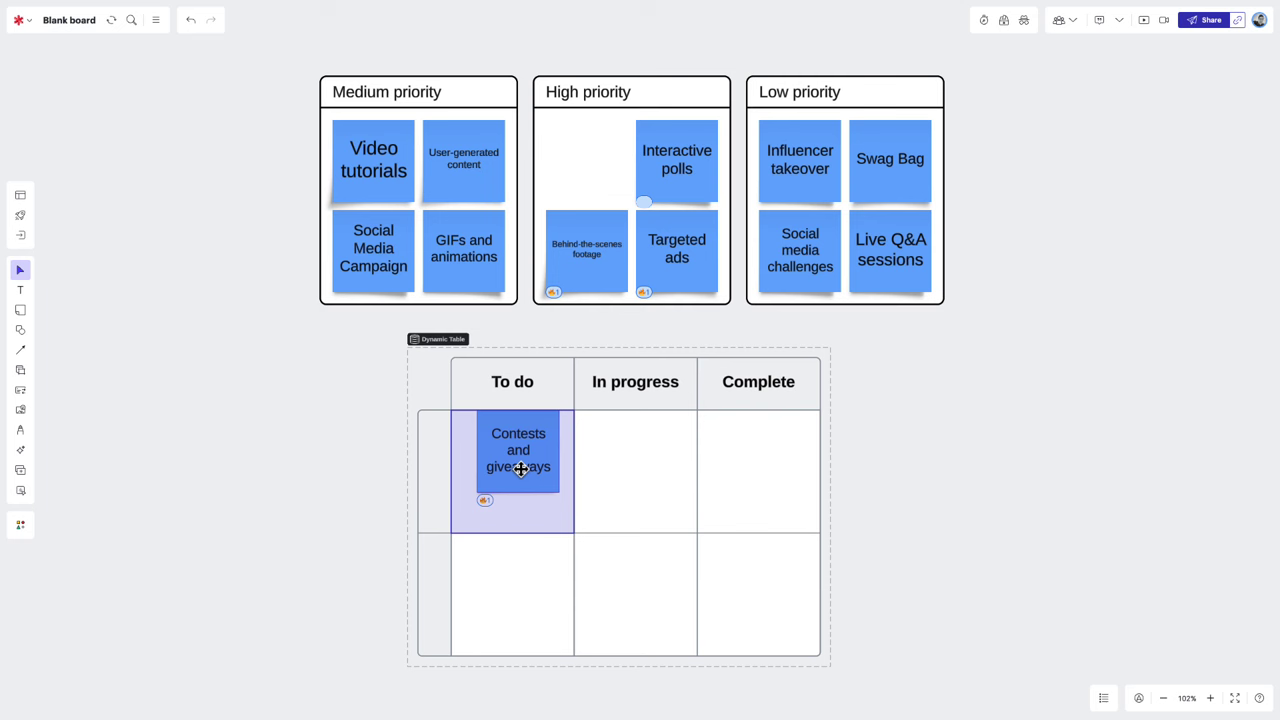
{"action": "left_click_drag", "start_coordinate": [656, 182], "coordinate": [615, 490]}
{"action": "left_click_drag", "start_coordinate": [588, 258], "coordinate": [546, 492]}
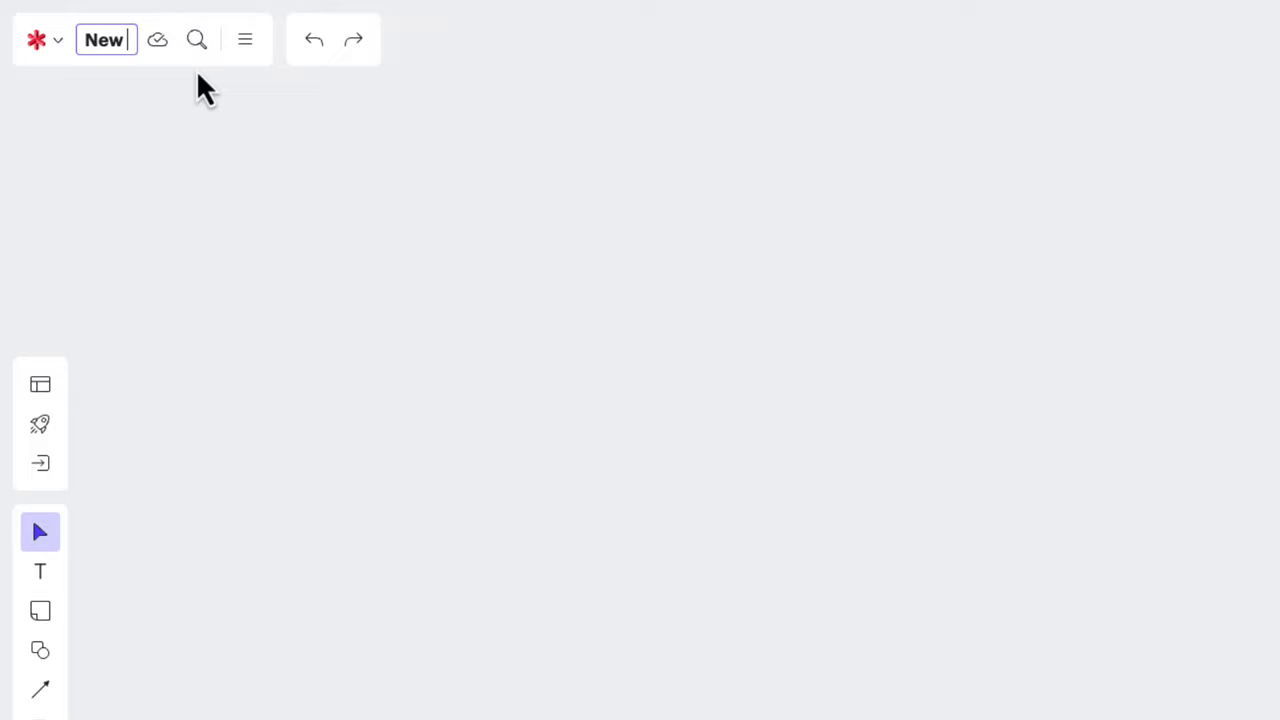
Title the board 'New Lead Gen Automation', table all stickies grouped by Tags, open in Lucidchart.
{"action": "type", "text": " Lead Gen Automation"}
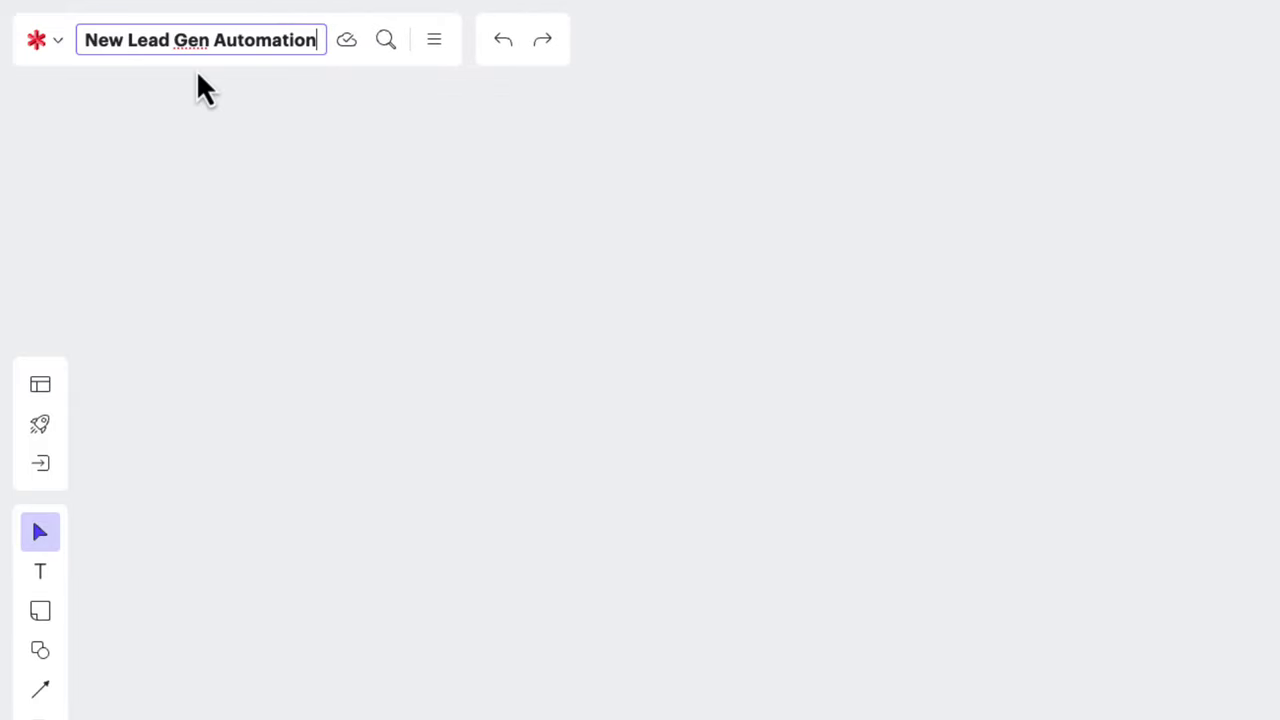
{"action": "key", "text": "Return"}
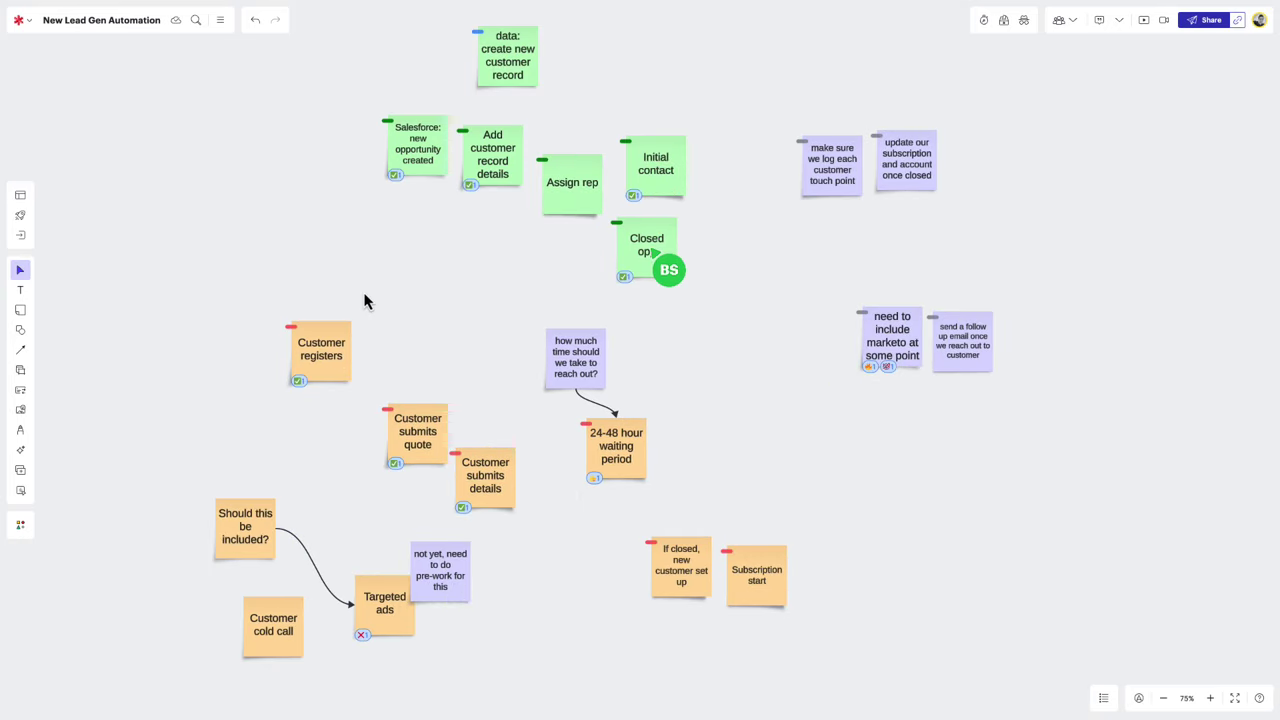
{"action": "key", "text": "ctrl+a"}
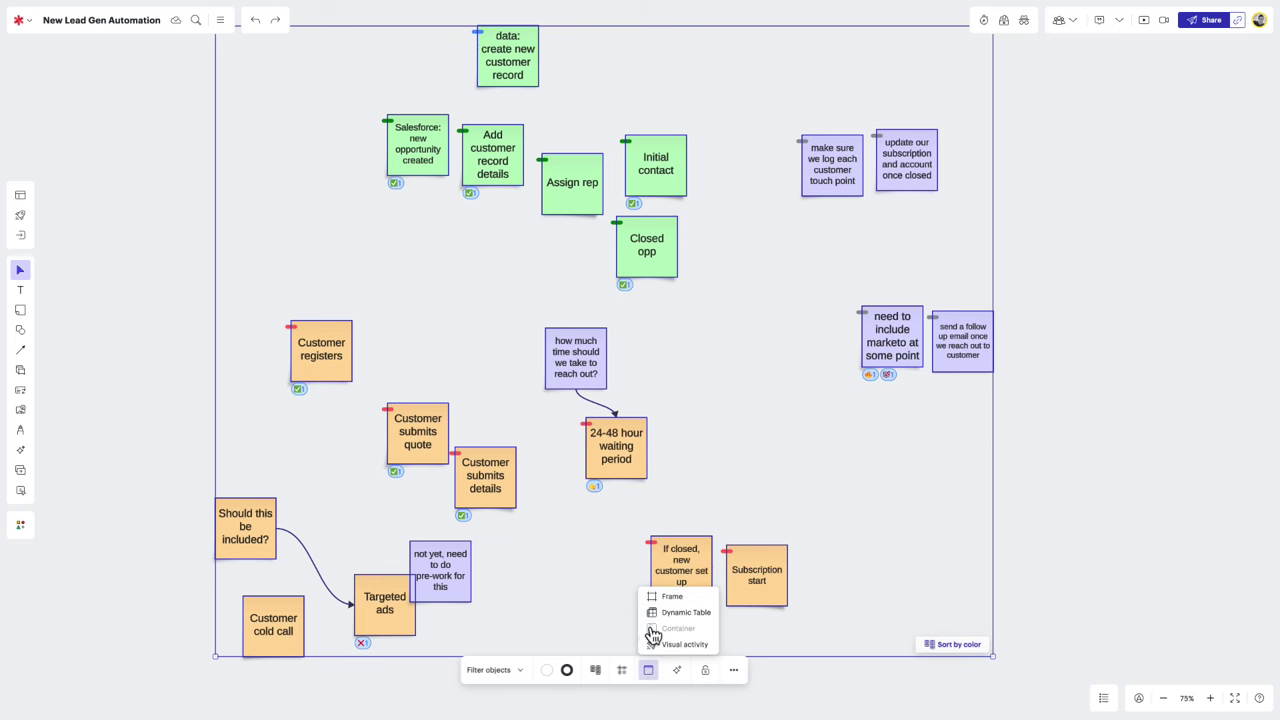
{"action": "left_click", "coordinate": [684, 612]}
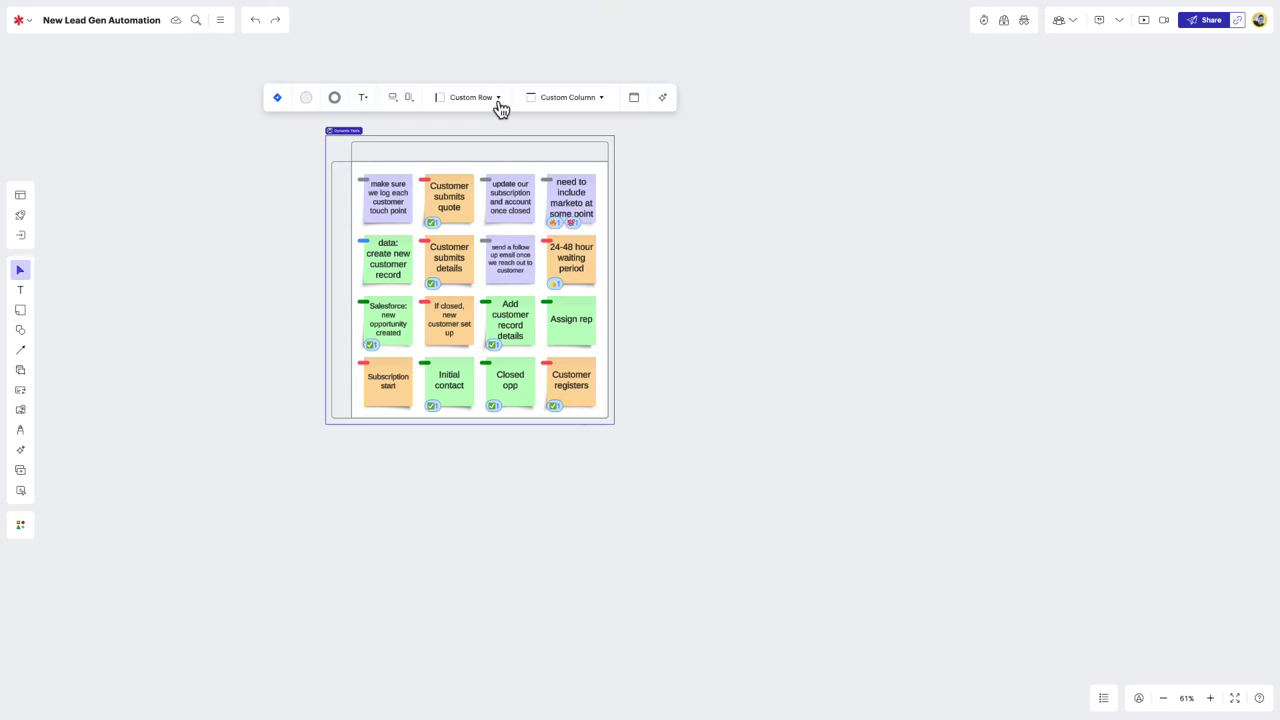
{"action": "left_click", "coordinate": [488, 174]}
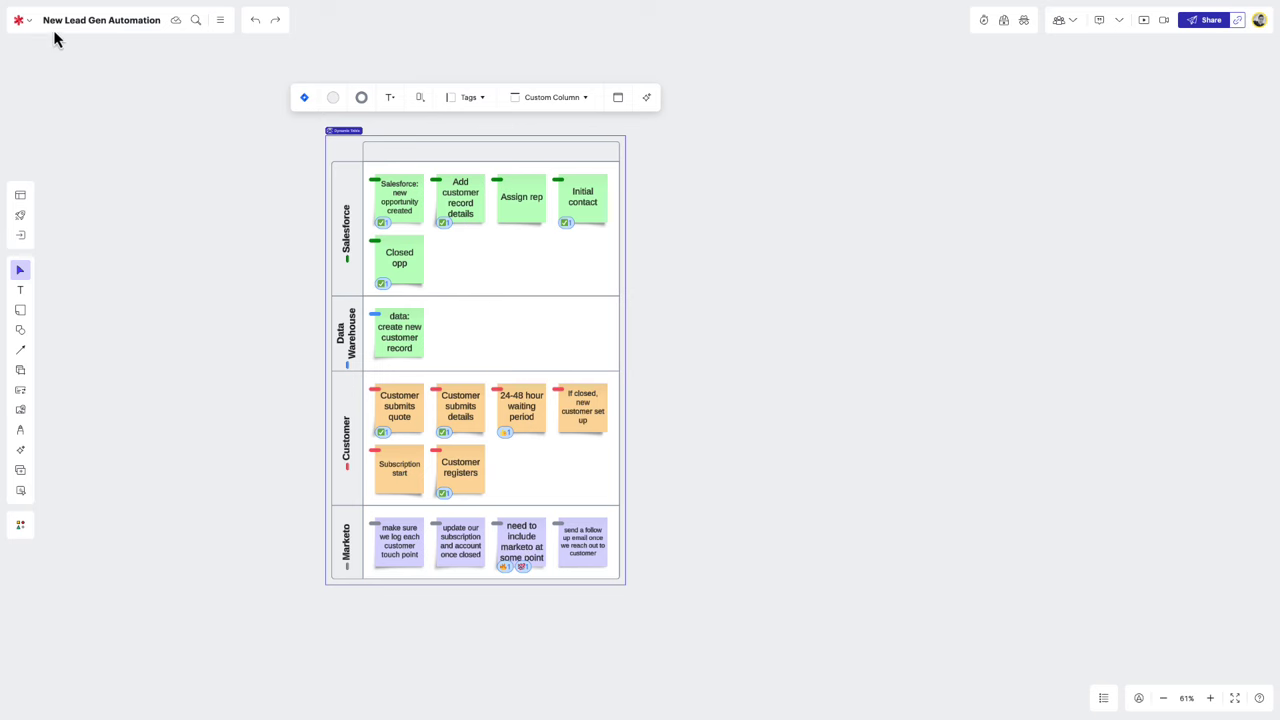
{"action": "left_click", "coordinate": [45, 77]}
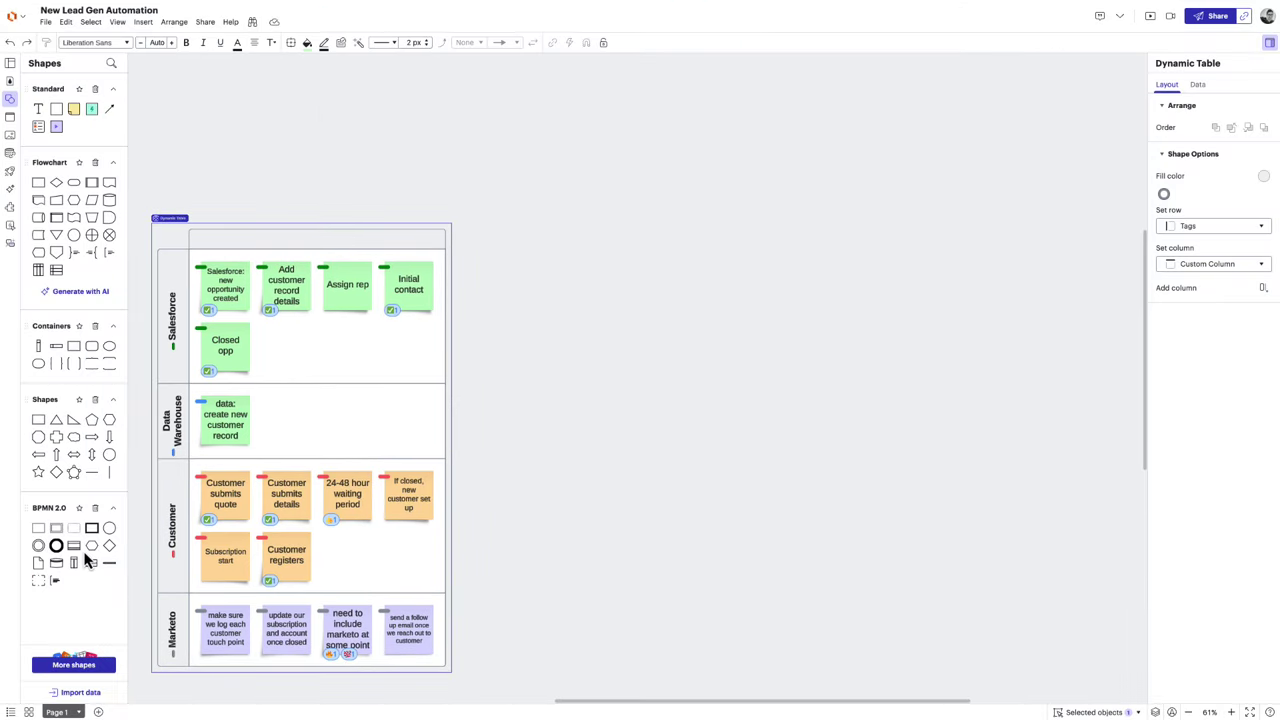
Add a BPMN swimlane pool and delete its extra lane.
{"action": "left_click_drag", "start_coordinate": [106, 363], "coordinate": [649, 321]}
{"action": "right_click", "coordinate": [490, 378]}
{"action": "key", "text": "Delete"}
Add flow shapes: Registers on website, Submit quote, Add details, Closed won, New customer, Start subscription.
{"action": "mouse_move", "coordinate": [109, 528]}
{"action": "left_mouse_down"}
{"action": "mouse_move", "coordinate": [503, 277]}
{"action": "mouse_move", "coordinate": [625, 277]}
{"action": "left_mouse_up"}
{"action": "type", "text": "Registers on websiteSubmit quote"}
{"action": "left_click_drag", "start_coordinate": [652, 277], "coordinate": [668, 278]}
{"action": "left_click", "coordinate": [640, 310]}
{"action": "type", "text": "Add details"}
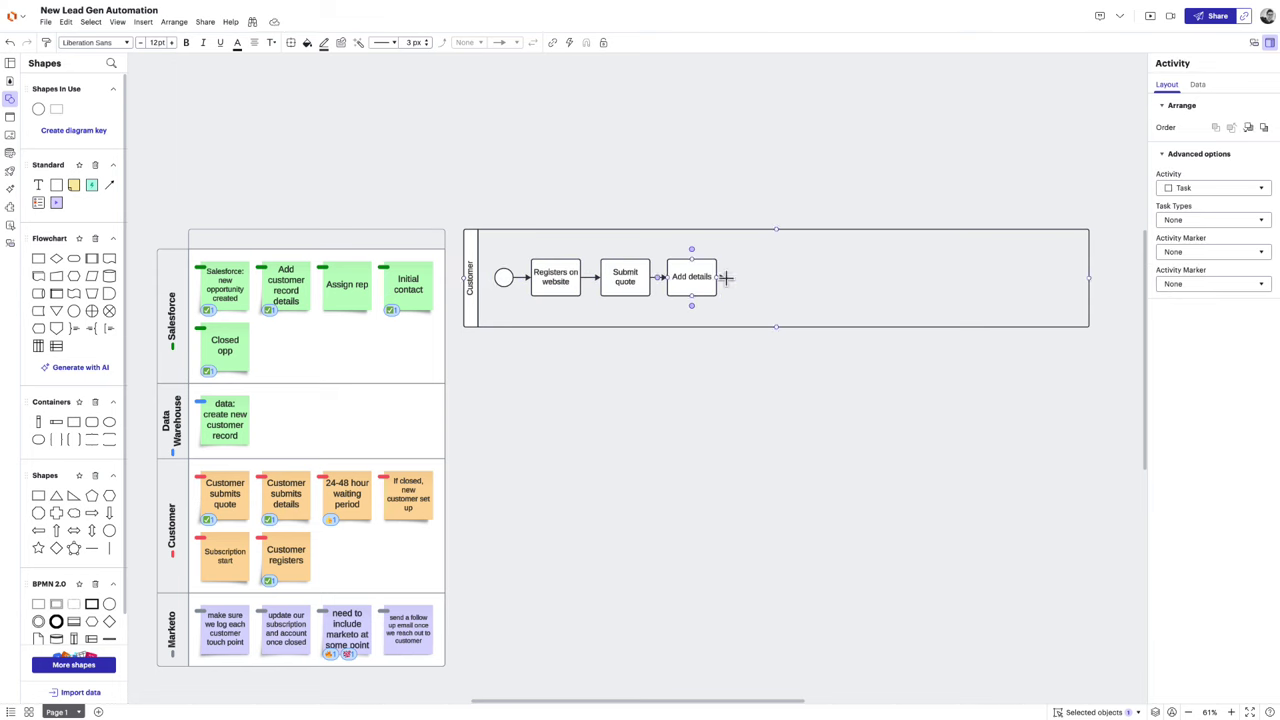
{"action": "left_click_drag", "start_coordinate": [805, 277], "coordinate": [945, 277]}
{"action": "left_click", "coordinate": [843, 315]}
{"action": "type", "text": "Closed wonNew customerS"}
{"action": "key", "text": "Escape"}
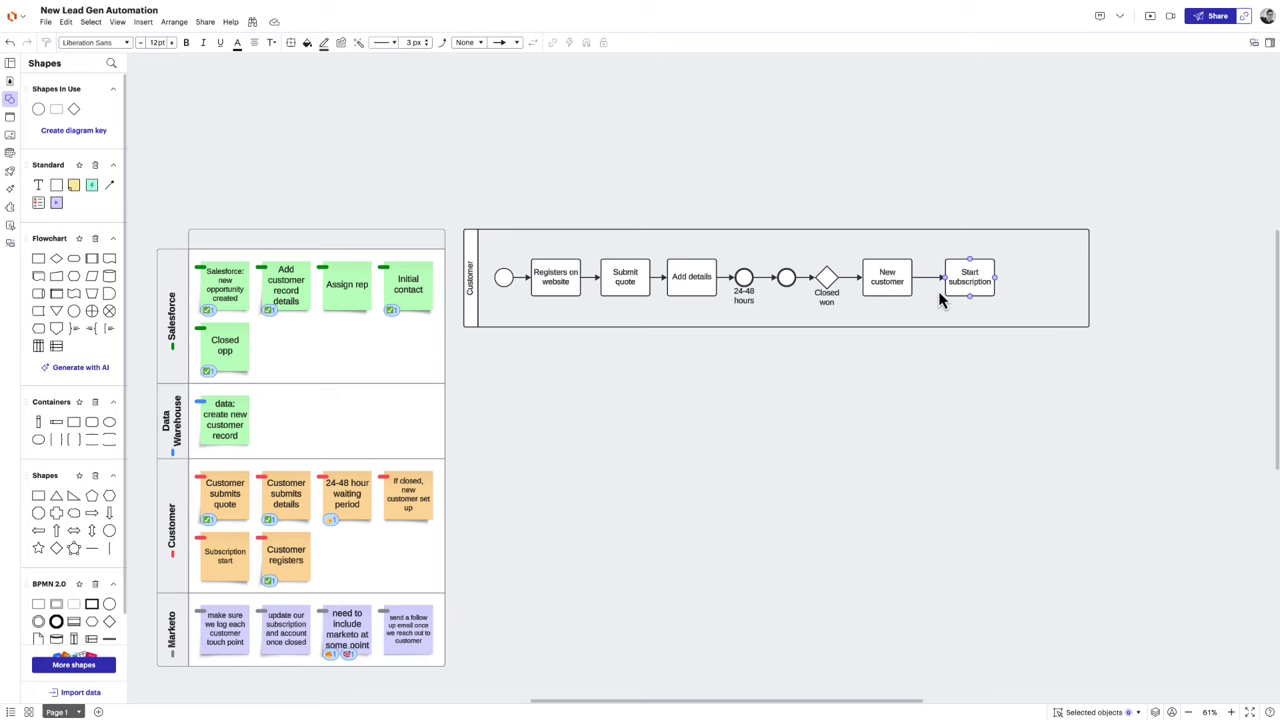
Drop a yellow sticky into the Marketo row and turn on conditional formatting Rule 1.
{"action": "left_click", "coordinate": [29, 60]}
{"action": "left_click_drag", "start_coordinate": [19, 317], "coordinate": [287, 686]}
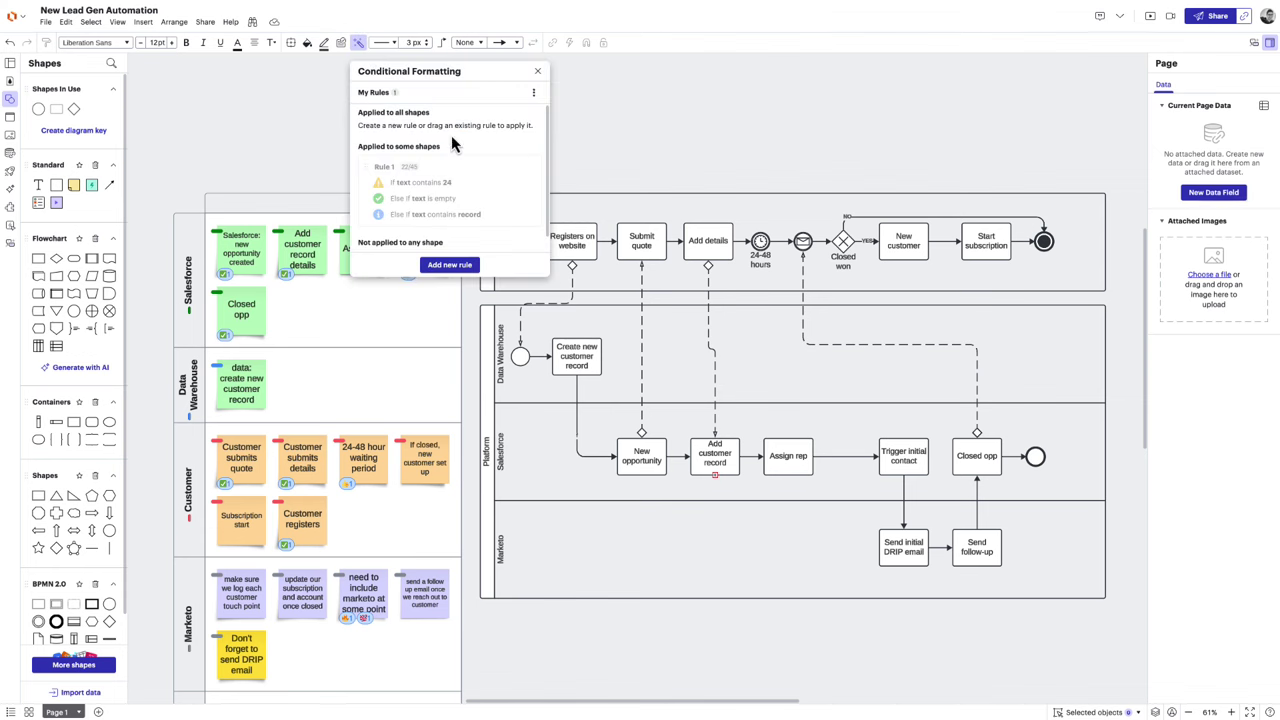
{"action": "left_click", "coordinate": [516, 167]}
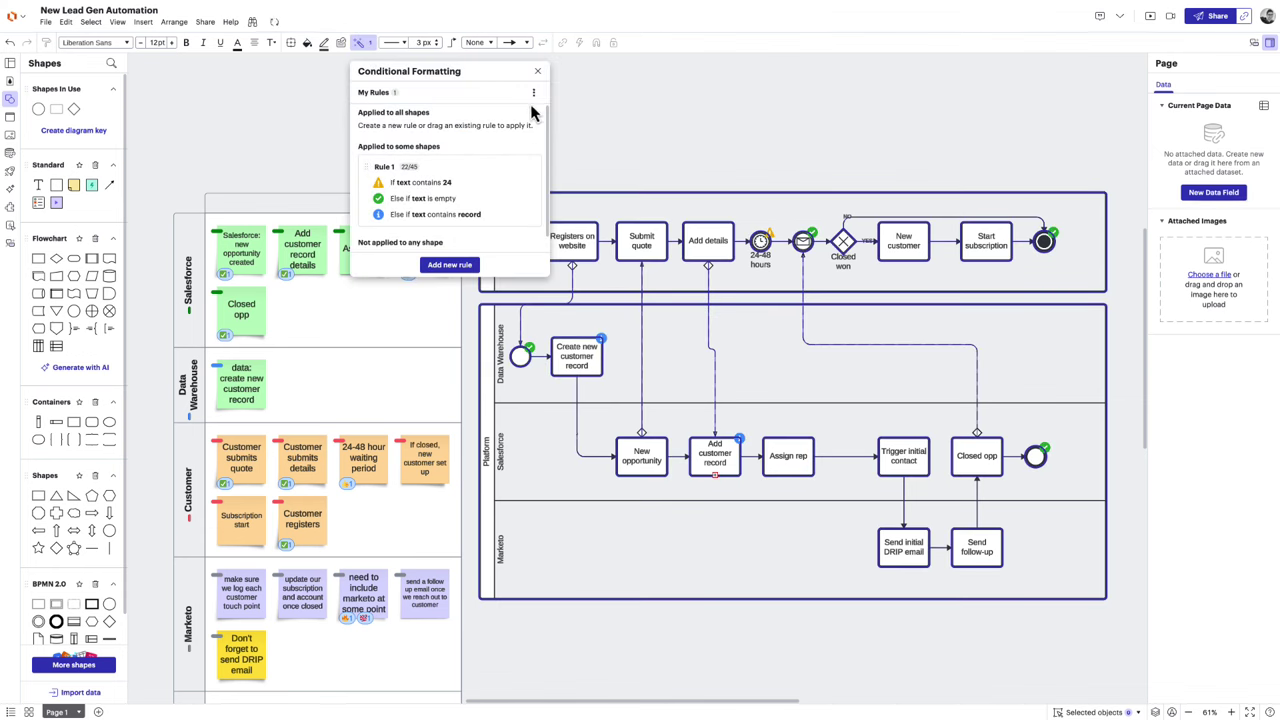
{"action": "left_click", "coordinate": [537, 71]}
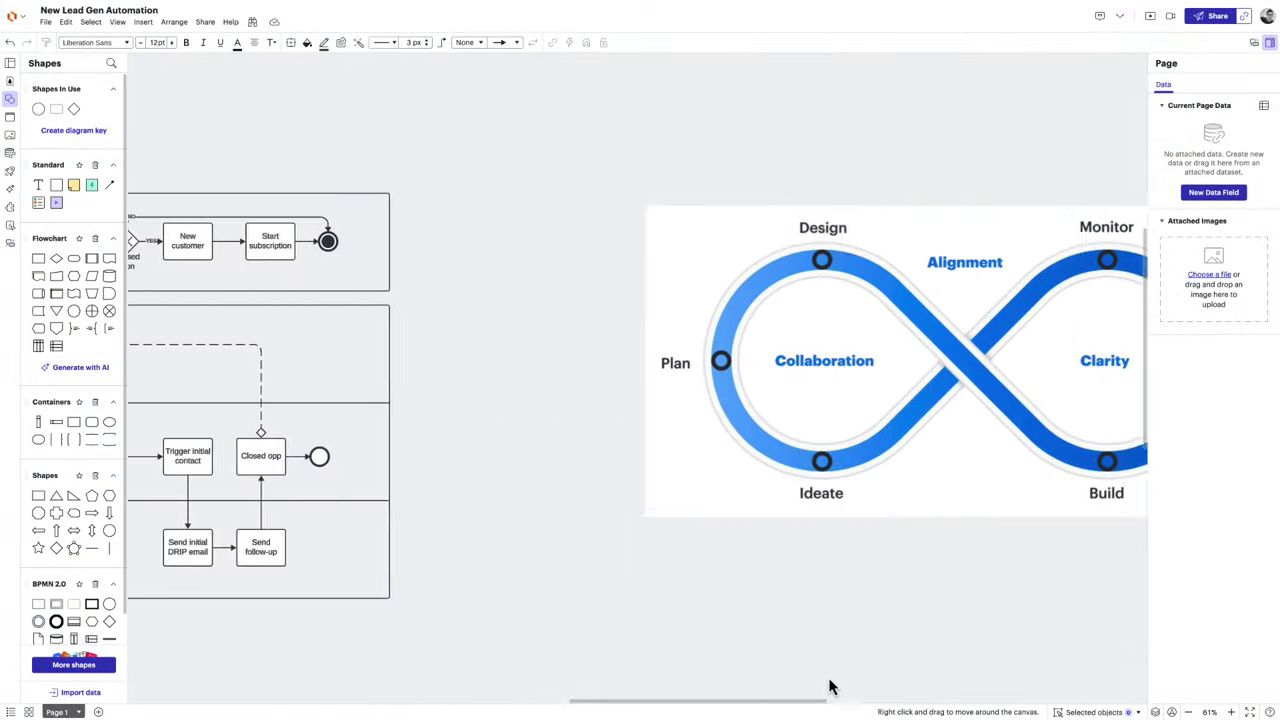
Scroll the canvas right to bring the infinity diagram into view.
{"action": "scroll", "coordinate": [860, 680], "scroll_direction": "right", "scroll_amount": 5}
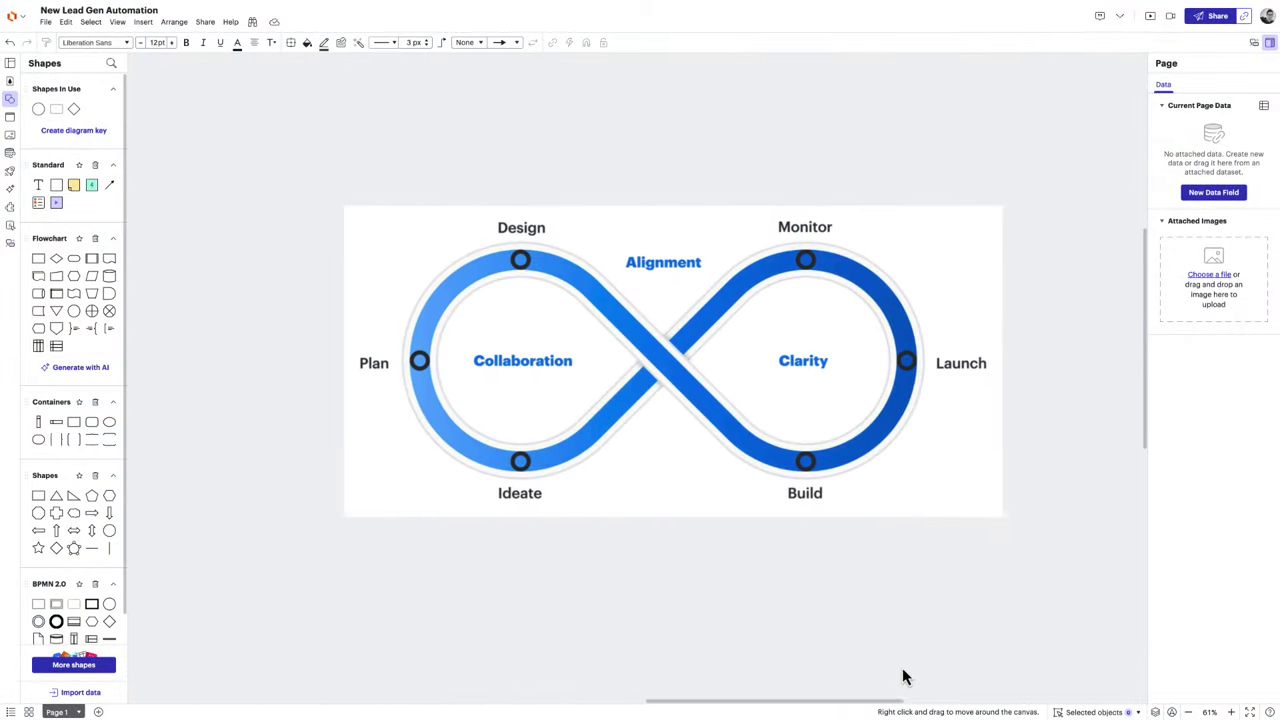
{"action": "scroll", "coordinate": [905, 677], "scroll_direction": "right", "scroll_amount": 1}
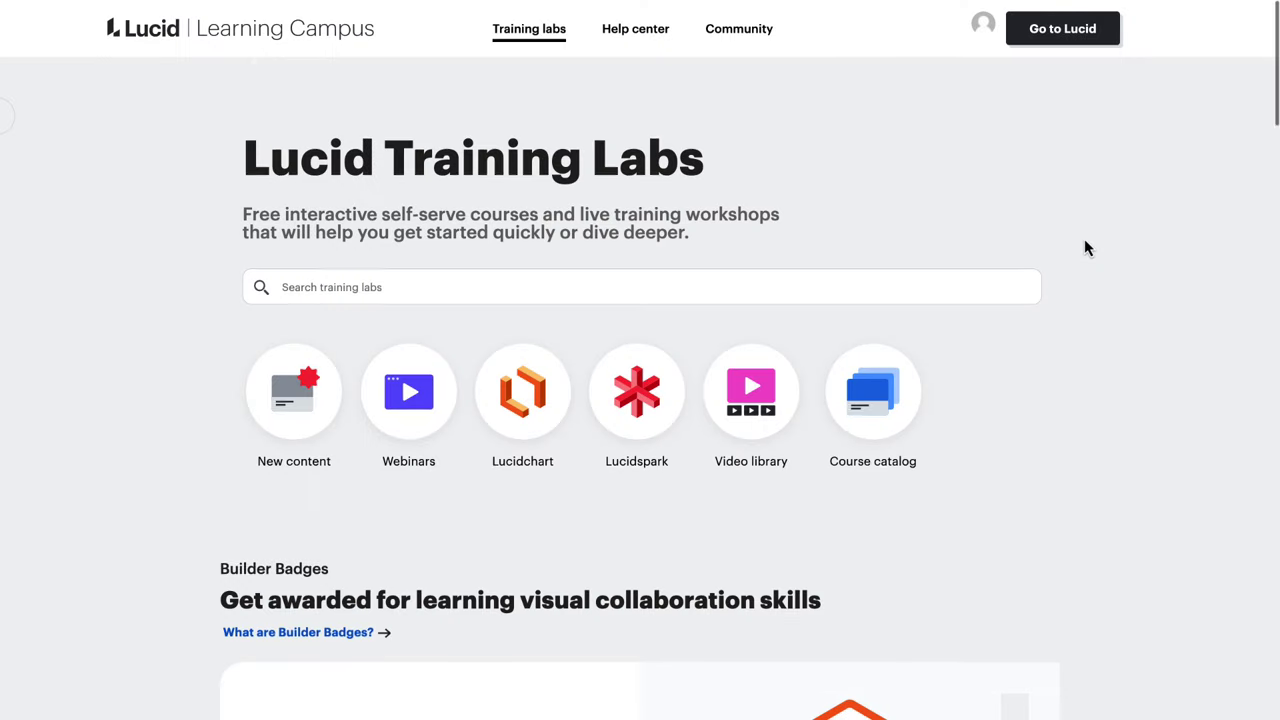
Scroll to Builder Badges and open the Diagramming Foundations badge details page.
{"action": "scroll", "coordinate": [1084, 238], "scroll_direction": "down", "scroll_amount": 4}
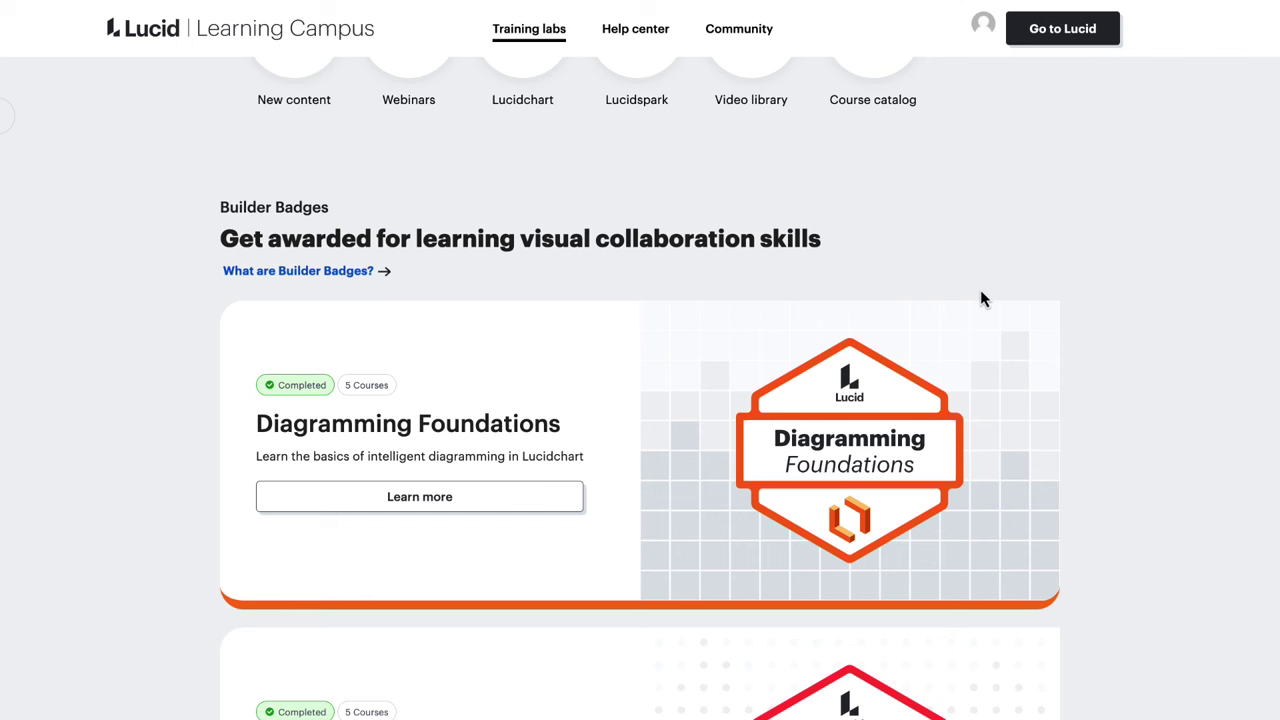
{"action": "left_click", "coordinate": [552, 509]}
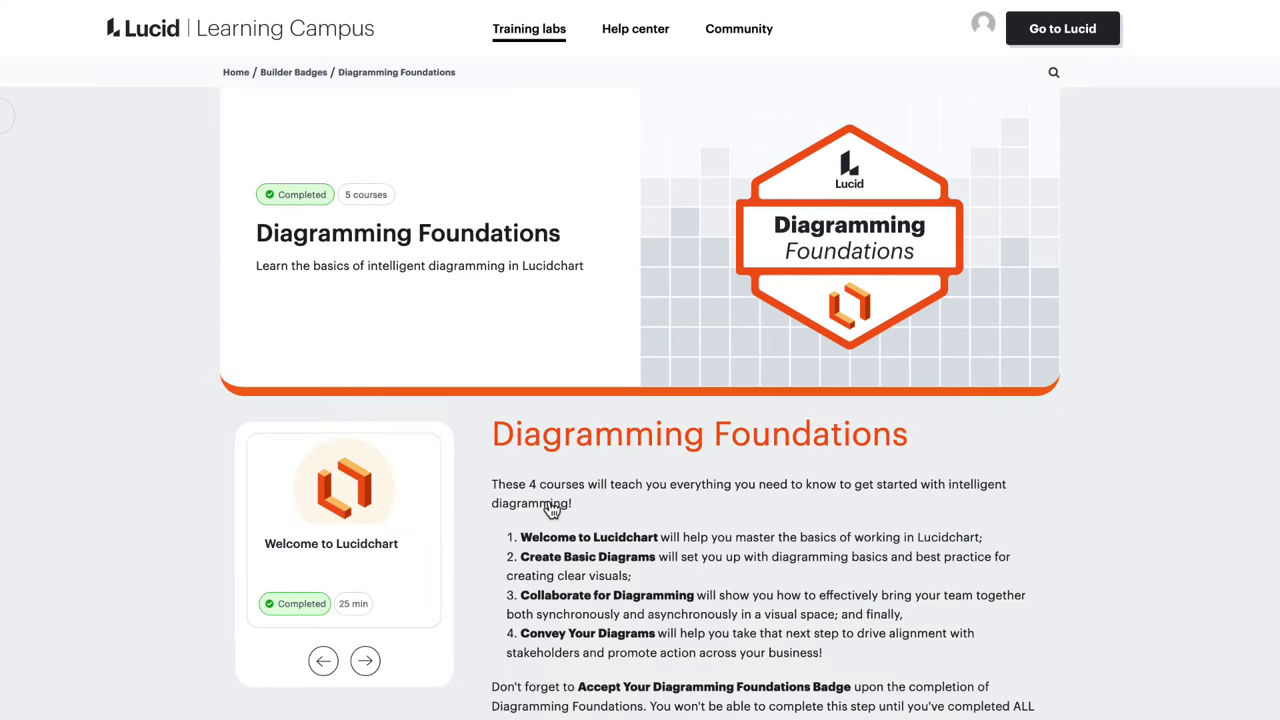